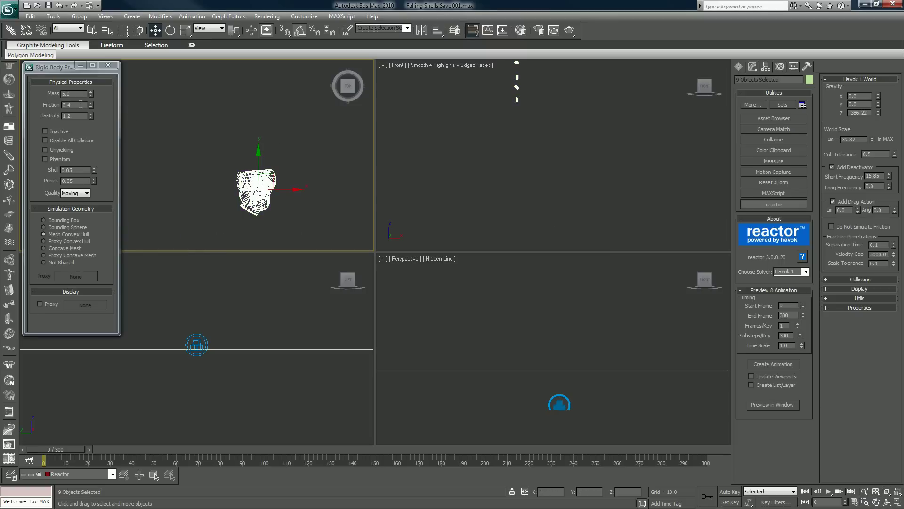
# - Change the shells' friction, set their elasticity to 1.0, and start the reactor real-time preview
pyautogui.click(42, 104)
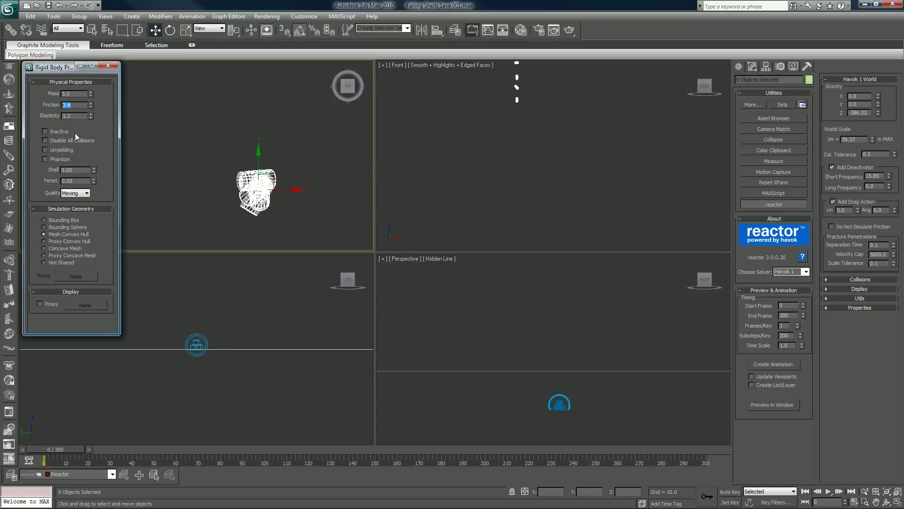
pyautogui.write('.')
pyautogui.click(35, 116)
pyautogui.write('1.0')
pyautogui.press('Return')
pyautogui.click(771, 405)
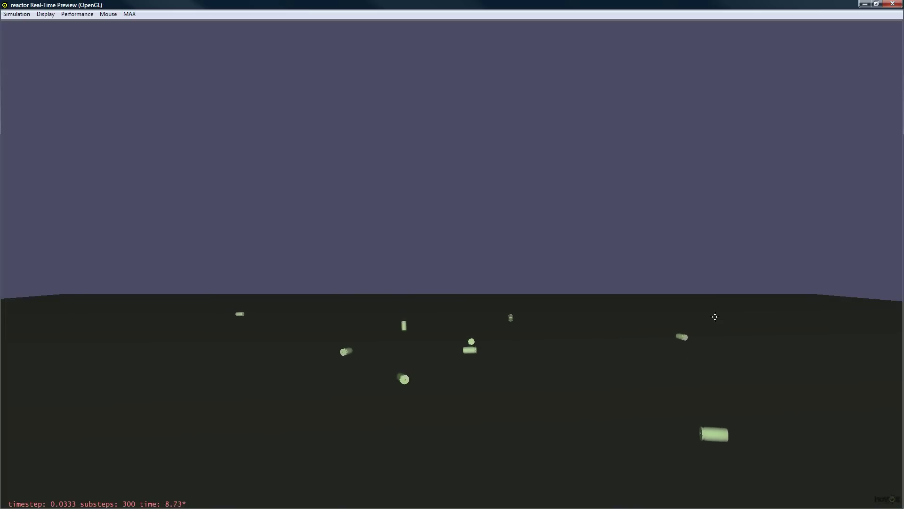
# - Pause the shell simulation with P and restore the preview window to a smaller size
pyautogui.press('p')
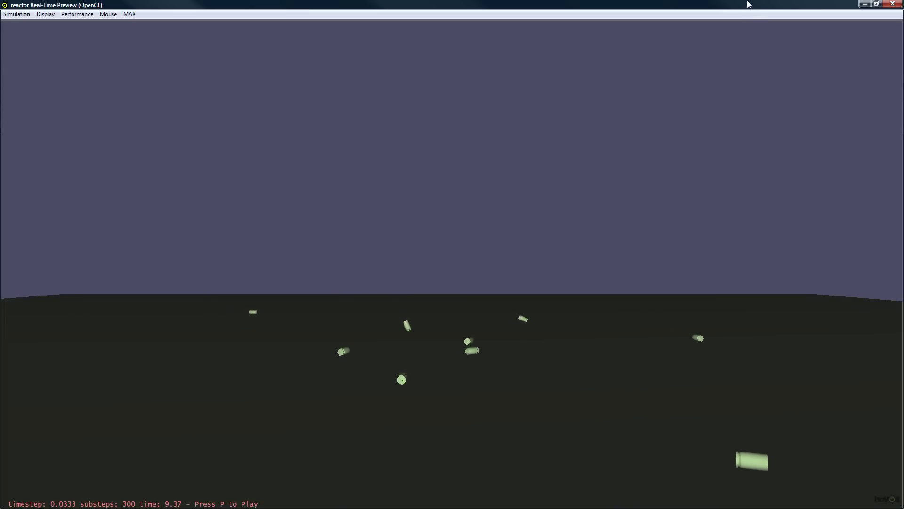
pyautogui.doubleClick(709, 5)
# - Close the preview and Reactor Messages windows, then bake the simulation into keyframes with Create Animation
pyautogui.click(287, 6)
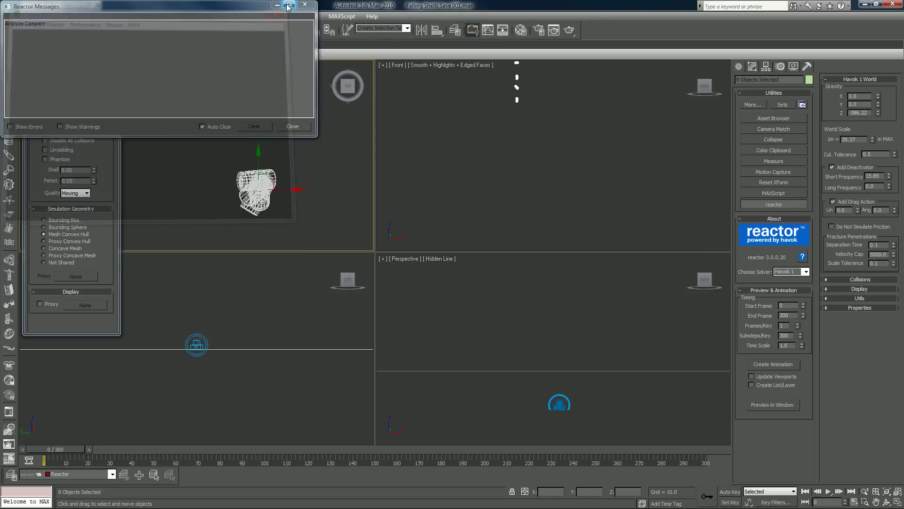
pyautogui.click(289, 126)
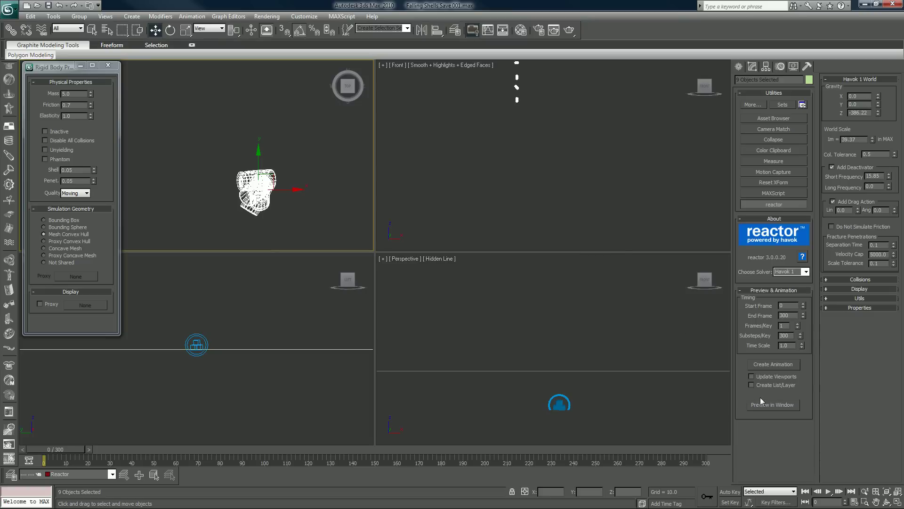
pyautogui.click(775, 365)
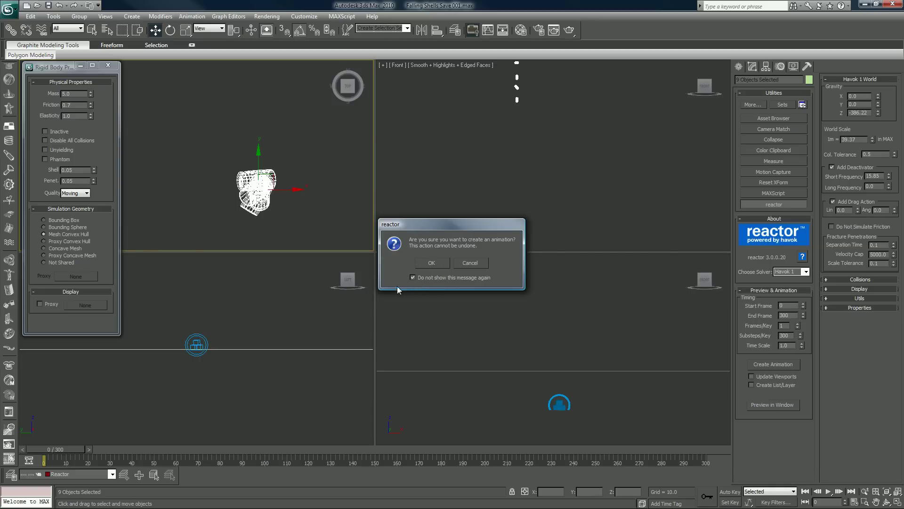
pyautogui.click(440, 262)
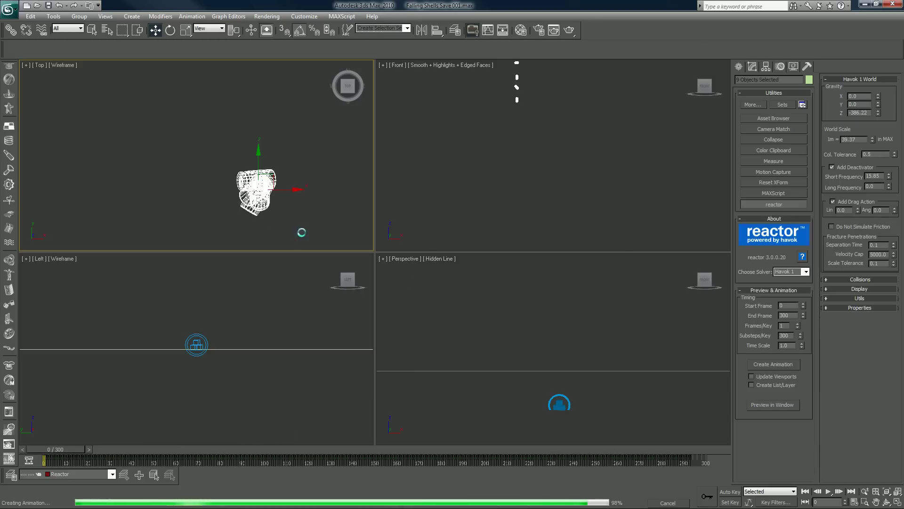
# - After baking finishes, clear the selection in the Perspective view and close Reactor Messages
pyautogui.click(544, 335)
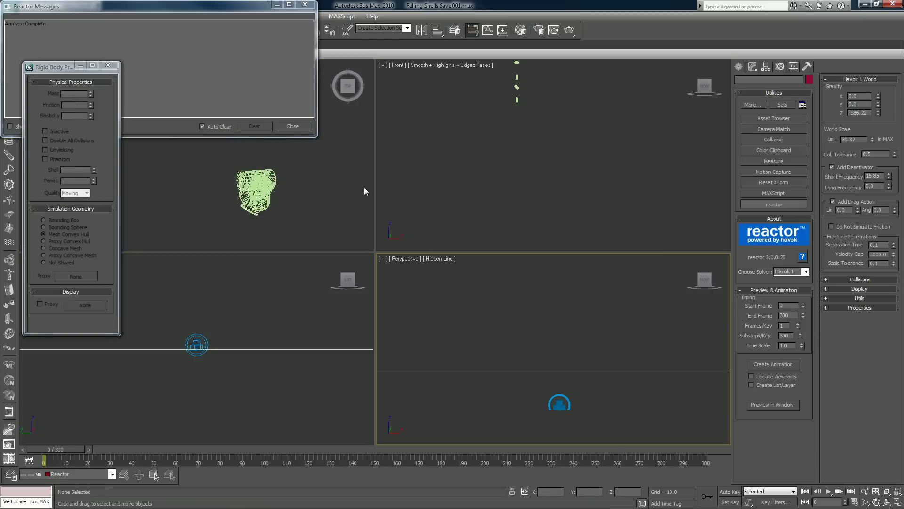
pyautogui.click(292, 126)
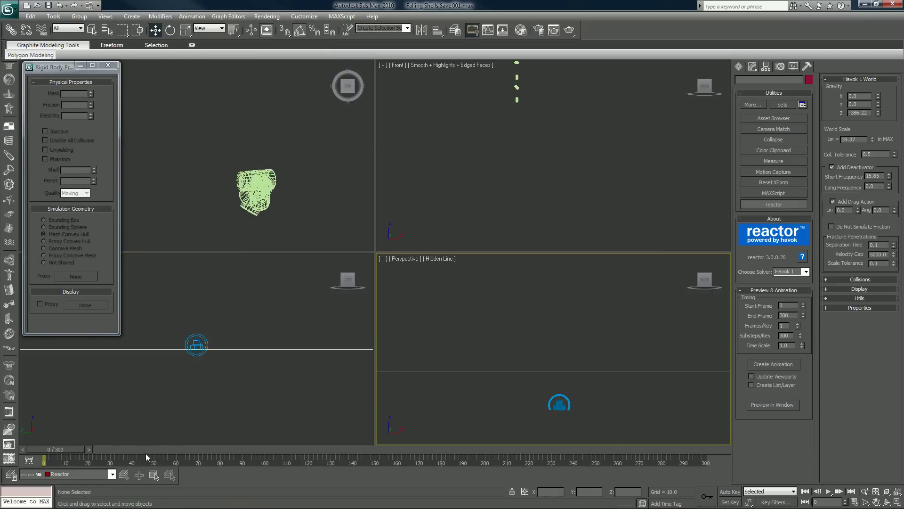
# - Scrub to frame 131, maximize the Perspective viewport, and close the Rigid Body Properties floater
pyautogui.moveTo(146, 453); pyautogui.dragTo(360, 433)
pyautogui.press('w')
pyautogui.click(506, 314)
pyautogui.hotkey('alt', 'w')
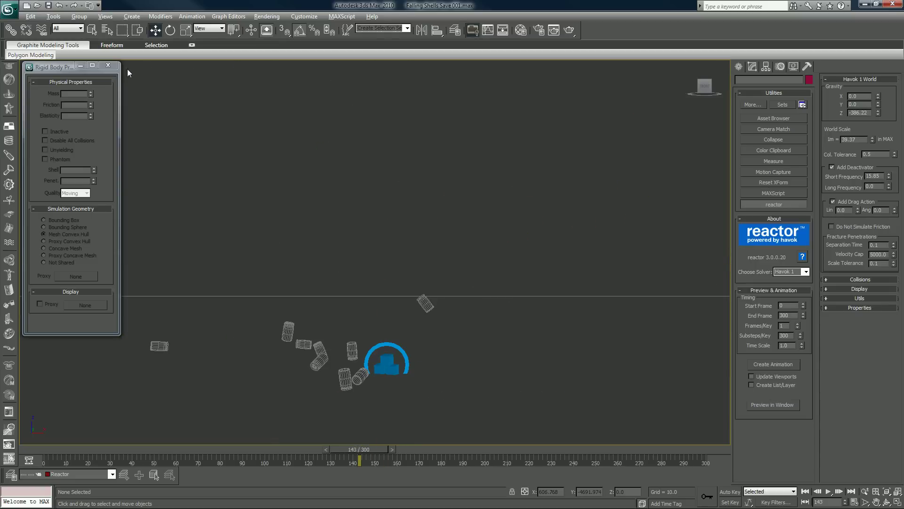
pyautogui.click(108, 65)
pyautogui.moveTo(384, 296)
pyautogui.keyDown('alt'); pyautogui.mouseDown(button='middle')
pyautogui.moveTo(365, 312)
pyautogui.moveTo(377, 283)
pyautogui.moveTo(372, 301)
pyautogui.mouseUp(button='middle'); pyautogui.keyUp('alt')
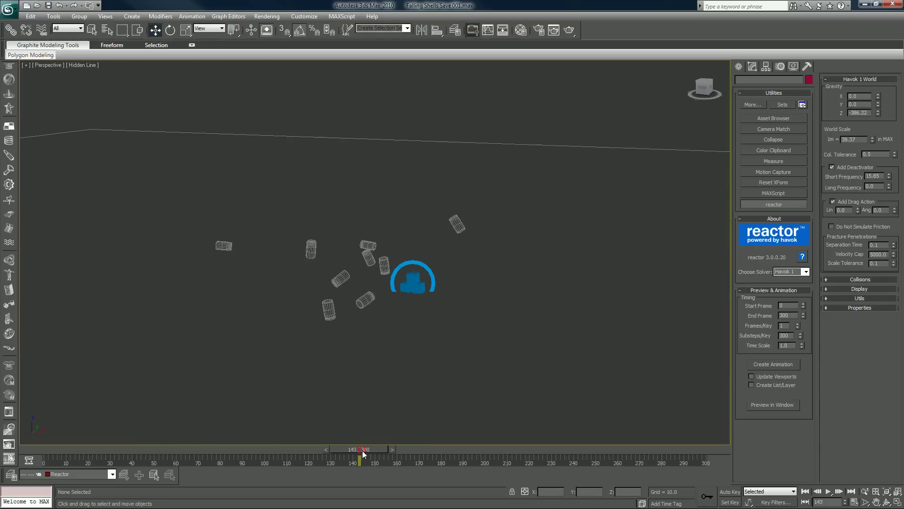
# - Scrub through frames 175 and 259 to frame 300, orbiting around the scattered shells
pyautogui.moveTo(363, 453); pyautogui.dragTo(611, 385)
pyautogui.press('w')
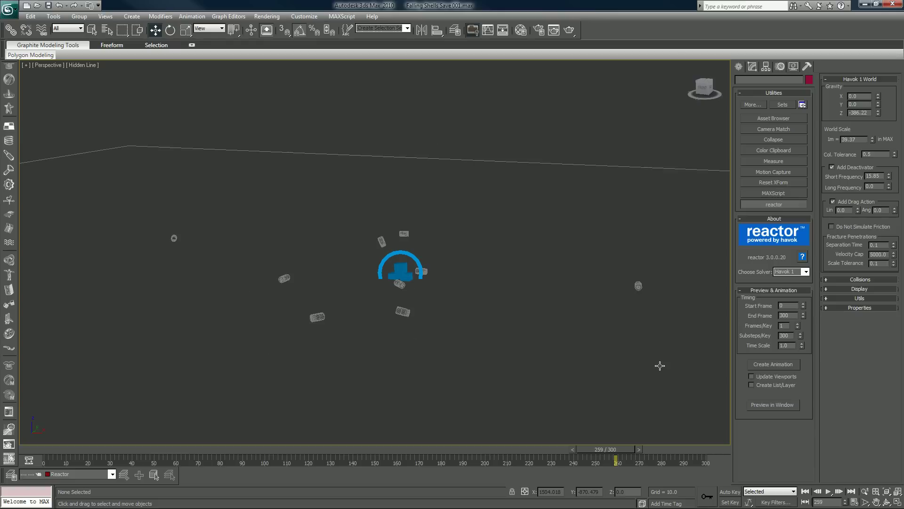
pyautogui.keyDown('alt'); pyautogui.moveTo(660, 365); pyautogui.dragTo(564, 425, button='middle'); pyautogui.keyUp('alt')
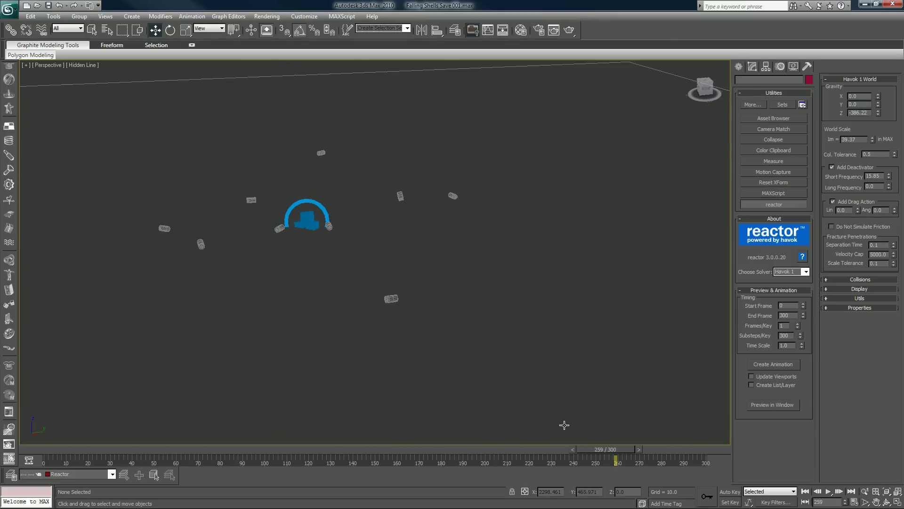
pyautogui.moveTo(605, 449); pyautogui.dragTo(733, 435)
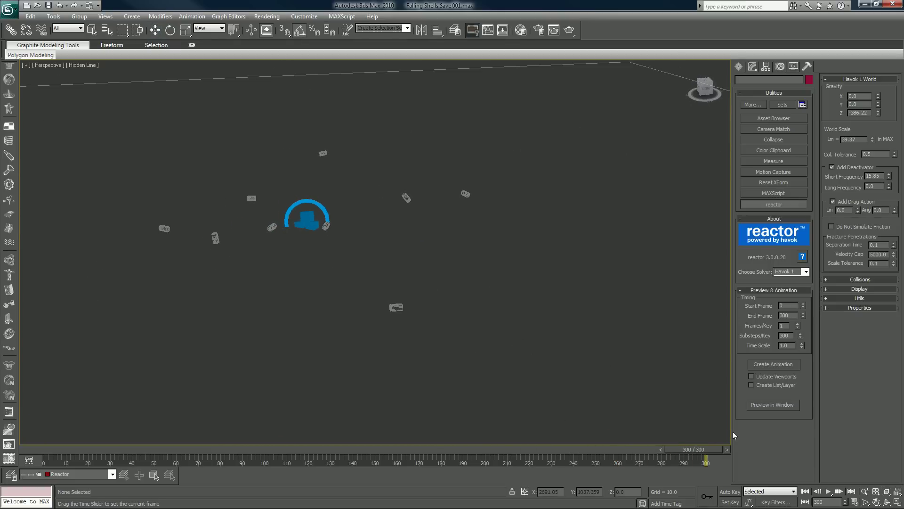
pyautogui.keyDown('alt'); pyautogui.moveTo(504, 355); pyautogui.dragTo(482, 351, button='middle'); pyautogui.keyUp('alt')
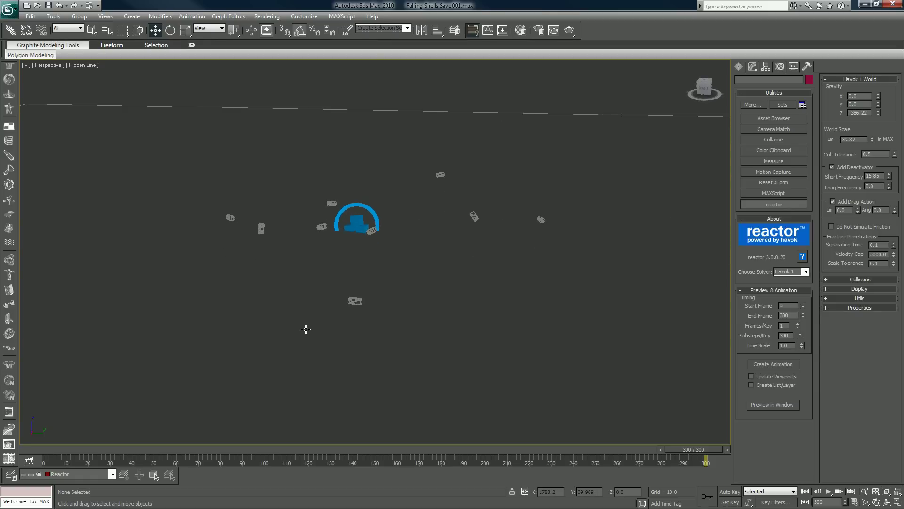
# - Select Shell_Reactor_05, zoom to it, and orbit to inspect it up close
pyautogui.scroll(3, 305, 329)
pyautogui.click(326, 378)
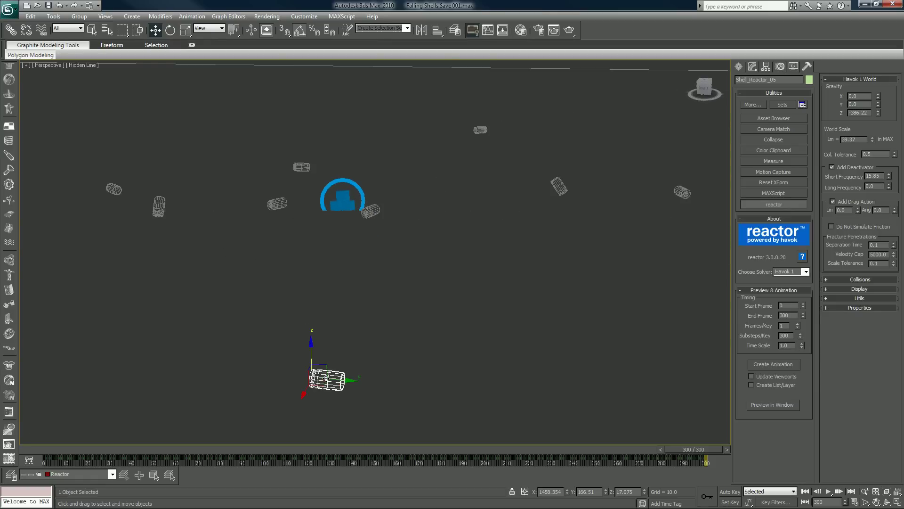
pyautogui.press('z')
pyautogui.keyDown('alt'); pyautogui.moveTo(389, 340); pyautogui.dragTo(369, 328, button='middle'); pyautogui.keyUp('alt')
# - Restore the four-viewport layout, return to frame 0, and box-select all the shells in the Top view
pyautogui.hotkey('alt', 'w')
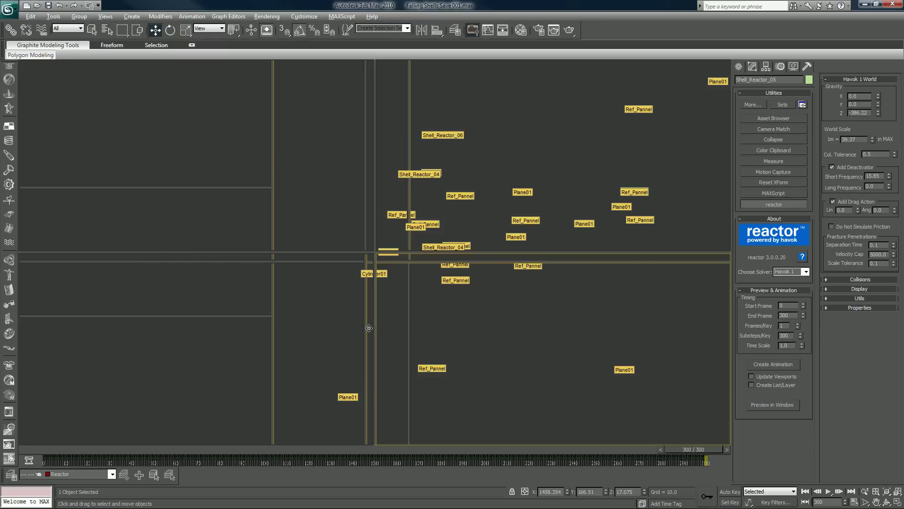
pyautogui.scroll(-5, 538, 173)
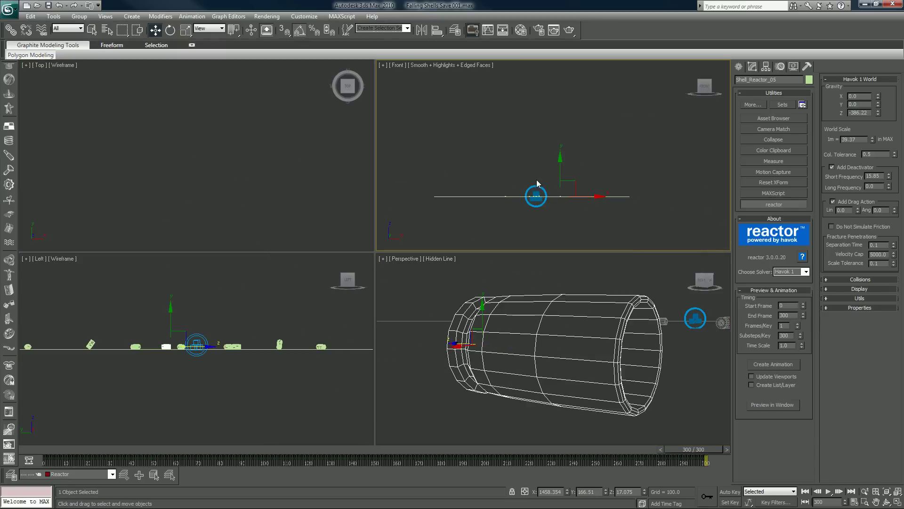
pyautogui.moveTo(542, 183); pyautogui.dragTo(557, 148, button='middle')
pyautogui.scroll(2, 558, 148)
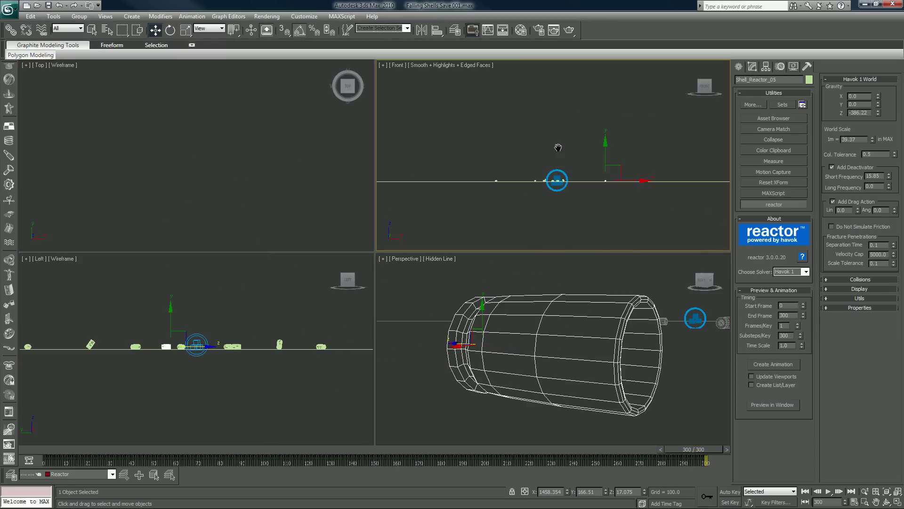
pyautogui.click(49, 449)
pyautogui.moveTo(337, 134); pyautogui.dragTo(213, 239)
pyautogui.moveTo(596, 152); pyautogui.dragTo(597, 181, button='middle')
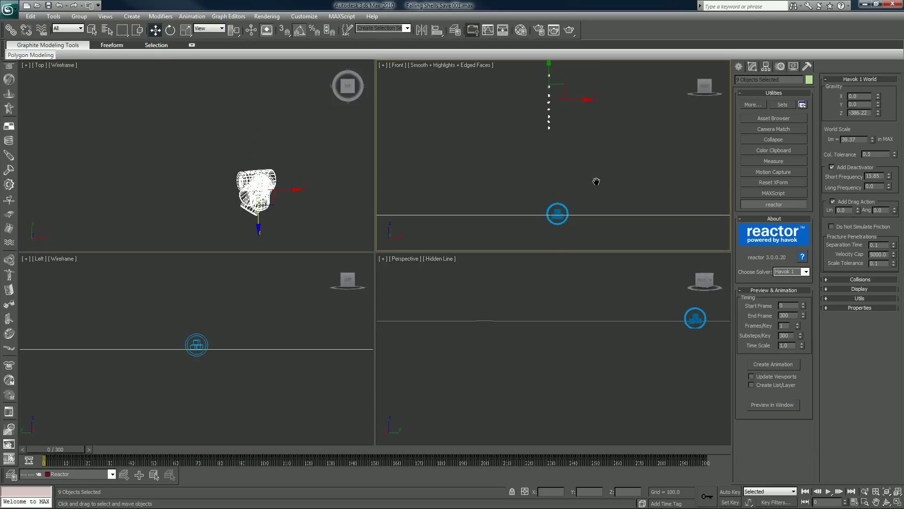
# - Scrub to frame 300 and zoom the Front view in on the settled shells
pyautogui.moveTo(337, 452); pyautogui.dragTo(707, 450)
pyautogui.scroll(1, 622, 226)
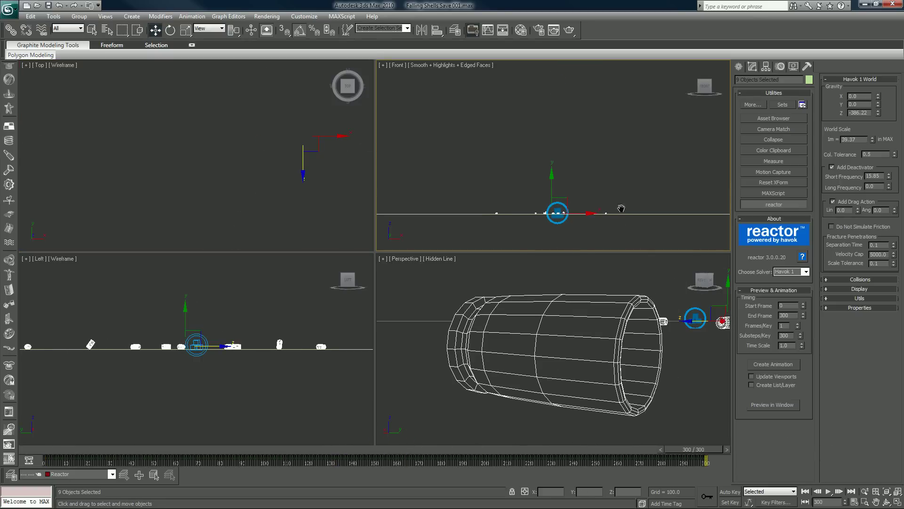
pyautogui.moveTo(622, 226); pyautogui.dragTo(632, 160, button='middle')
pyautogui.scroll(3, 581, 165)
pyautogui.scroll(2, 574, 154)
pyautogui.moveTo(574, 155); pyautogui.dragTo(663, 231, button='middle')
pyautogui.scroll(3, 585, 164)
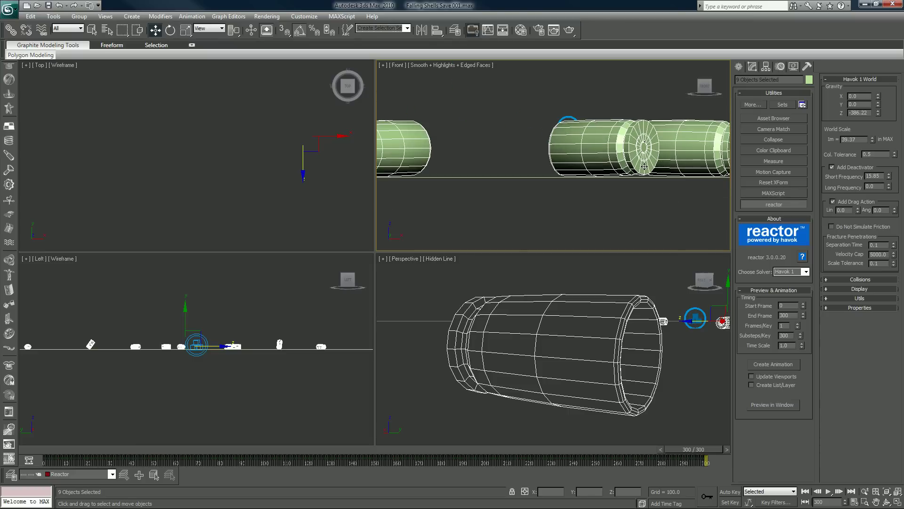
pyautogui.moveTo(644, 167); pyautogui.dragTo(643, 167, button='middle')
pyautogui.moveTo(565, 187); pyautogui.dragTo(684, 165, button='middle')
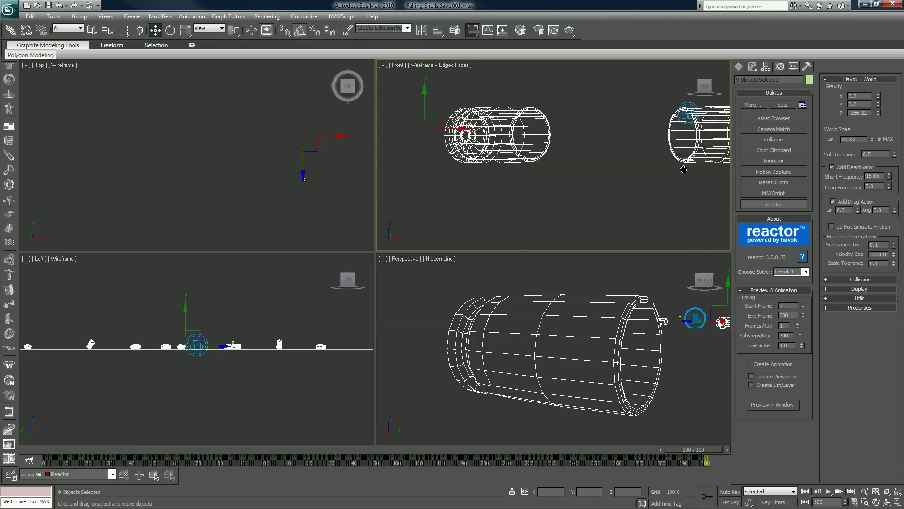
pyautogui.scroll(2, 684, 165)
pyautogui.moveTo(492, 174); pyautogui.dragTo(528, 151, button='middle')
pyautogui.scroll(4, 528, 151)
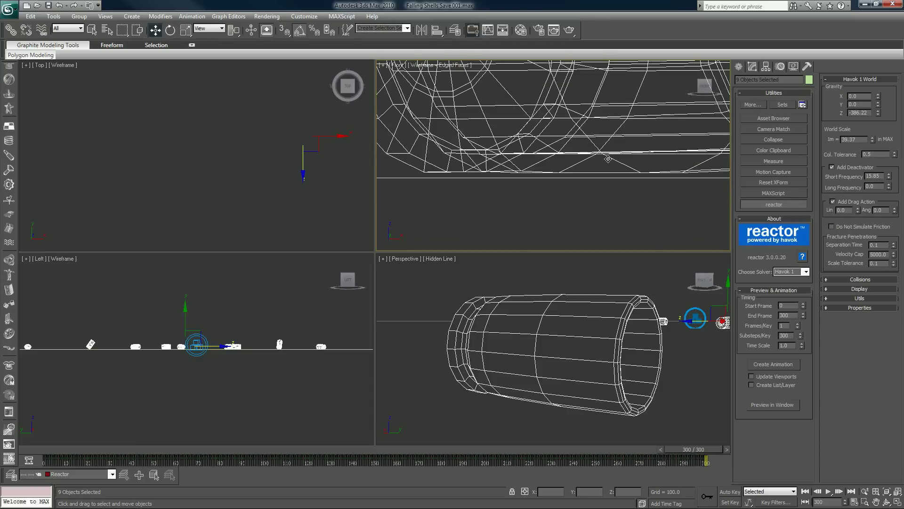
pyautogui.scroll(-1, 568, 210)
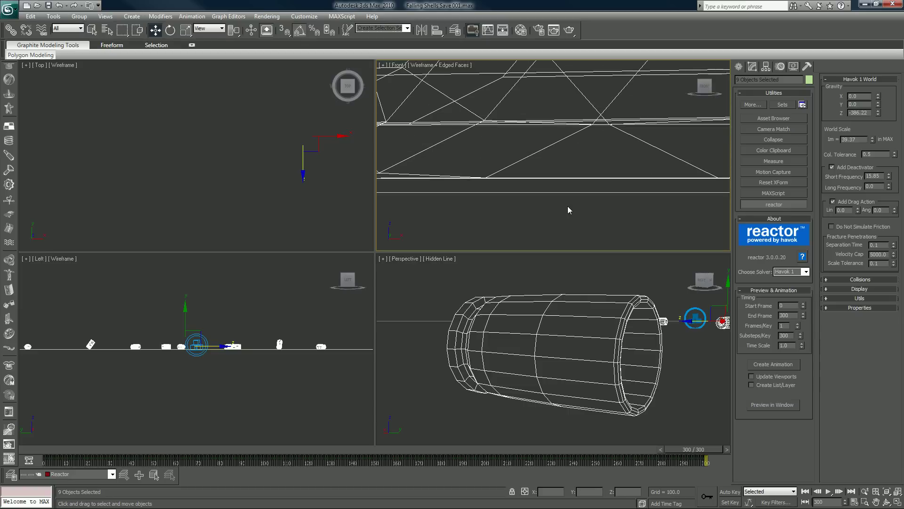
# - Zoom the Left view in on the shells and drag the selected shells slightly lower
pyautogui.rightClick(296, 297)
pyautogui.scroll(3, 282, 306)
pyautogui.moveTo(262, 319); pyautogui.dragTo(292, 301, button='middle')
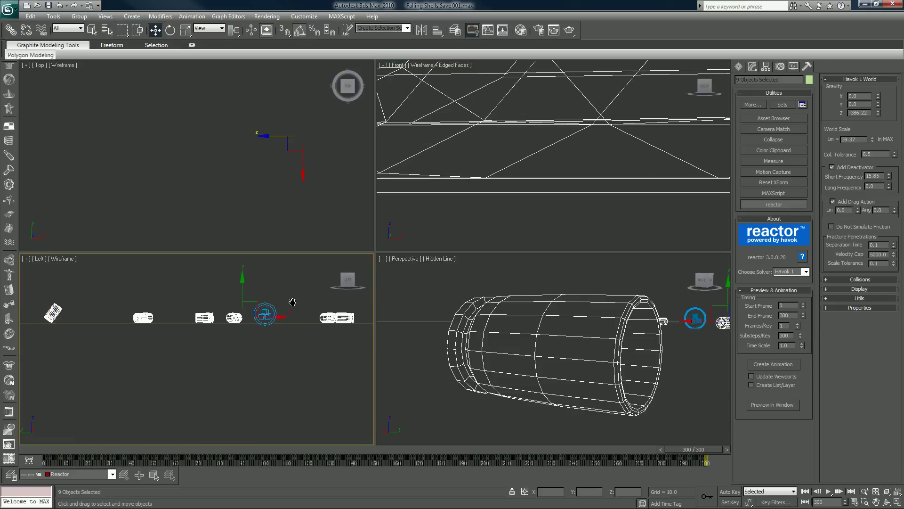
pyautogui.scroll(5, 292, 301)
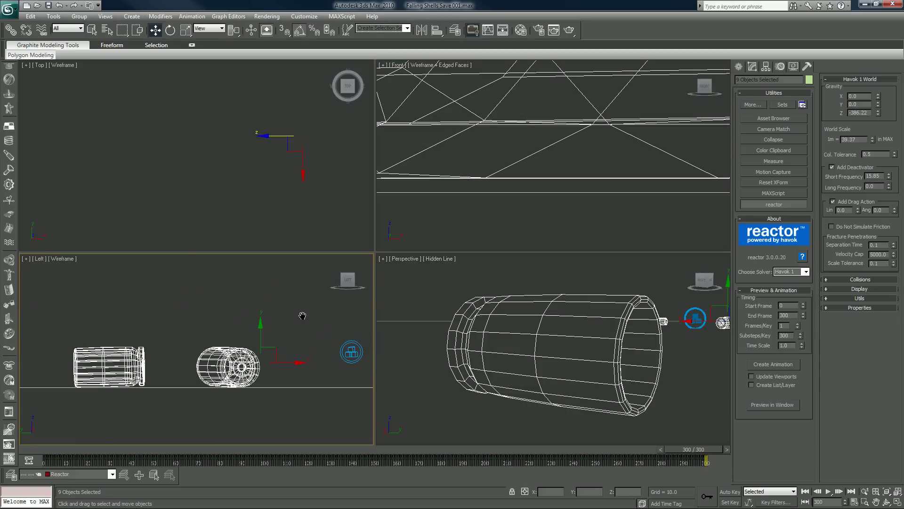
pyautogui.scroll(4, 253, 314)
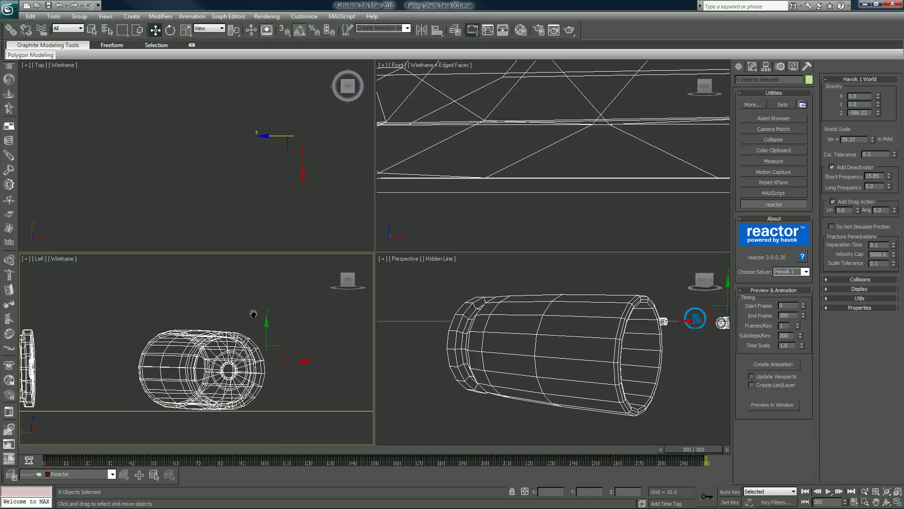
pyautogui.scroll(6, 254, 313)
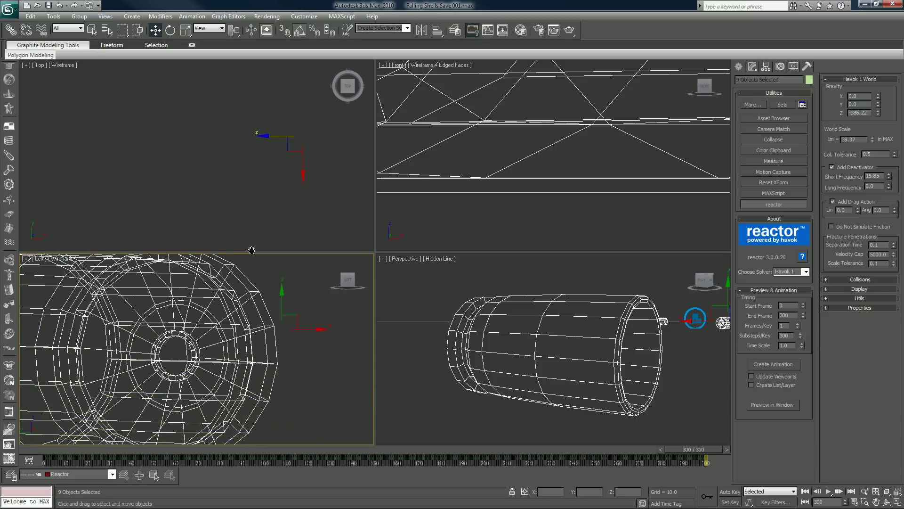
pyautogui.moveTo(252, 250); pyautogui.dragTo(259, 219, button='middle')
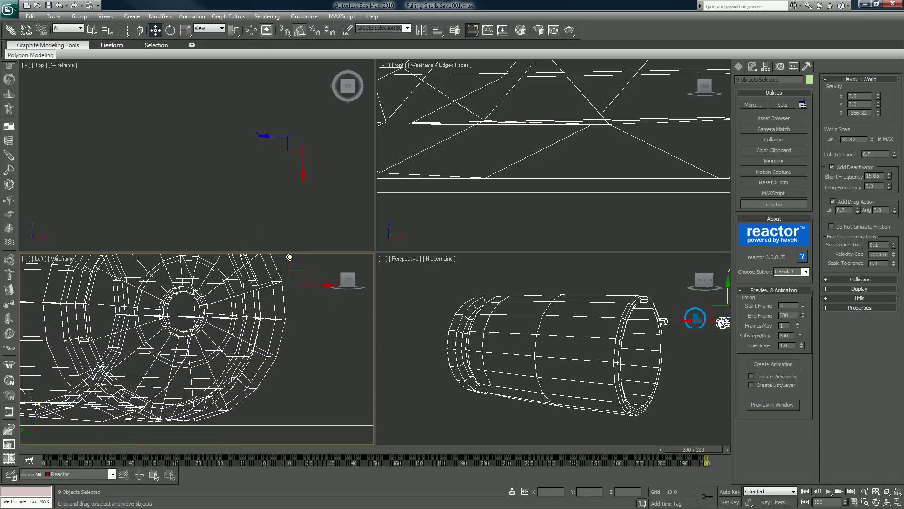
pyautogui.moveTo(289, 257); pyautogui.dragTo(302, 259)
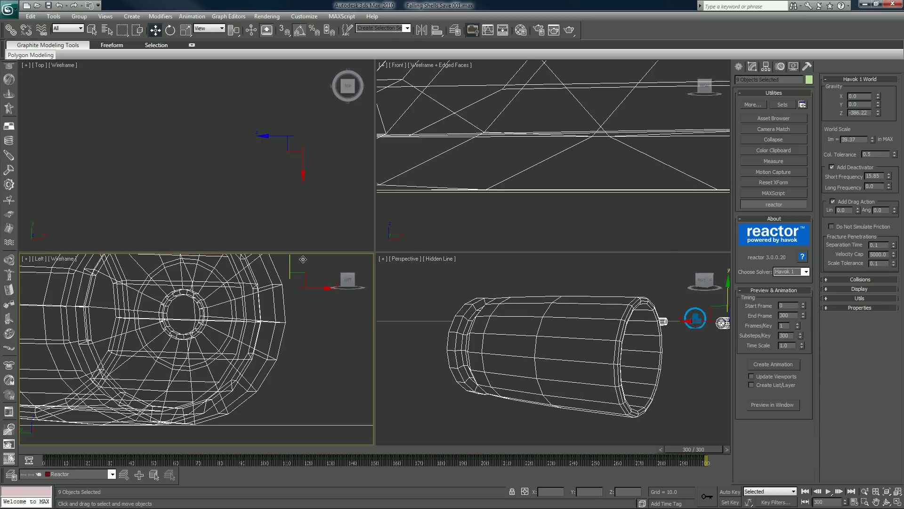
pyautogui.moveTo(292, 260); pyautogui.dragTo(296, 260)
# - Zoom the Front view out and click a single shell in the Perspective view
pyautogui.rightClick(533, 221)
pyautogui.scroll(-10, 533, 220)
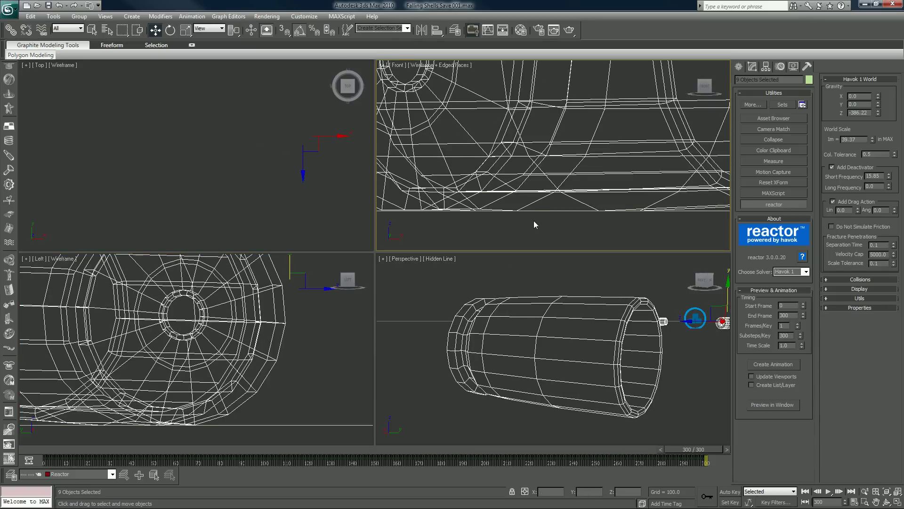
pyautogui.scroll(-5, 533, 221)
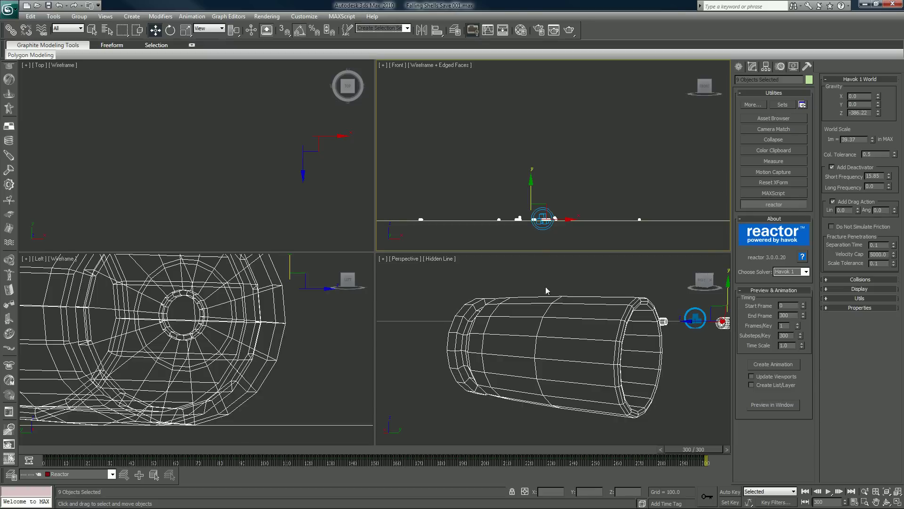
pyautogui.rightClick(522, 302)
pyautogui.click(531, 316)
# - Create Camera01 from the Perspective view with Ctrl+C, then deselect it
pyautogui.click(545, 266)
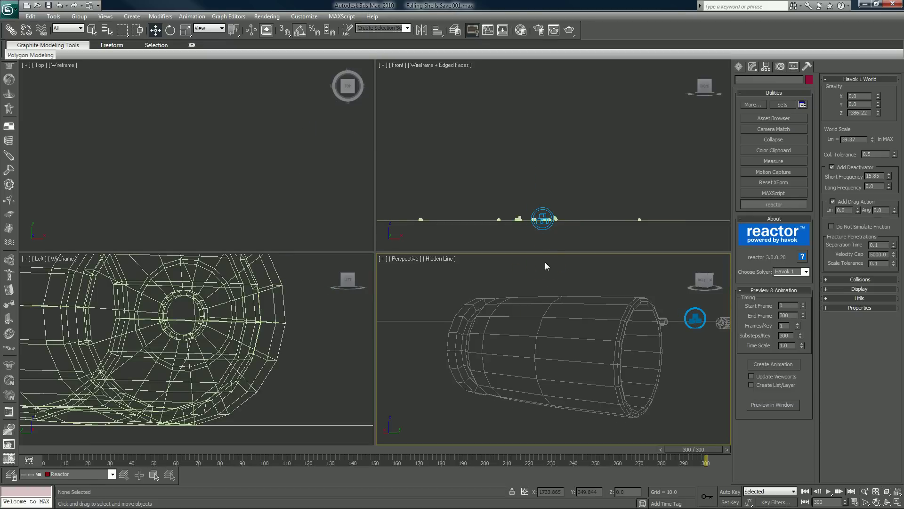
pyautogui.hotkey('ctrl', 'c')
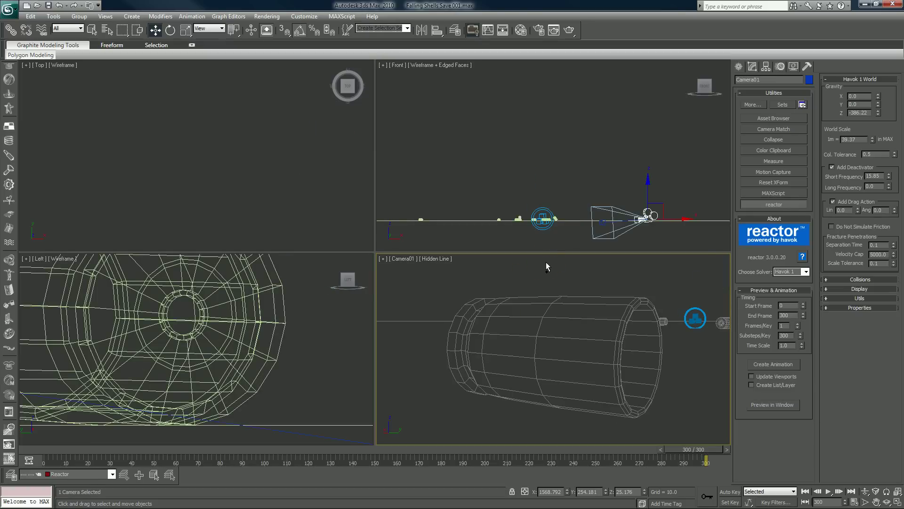
pyautogui.click(626, 281)
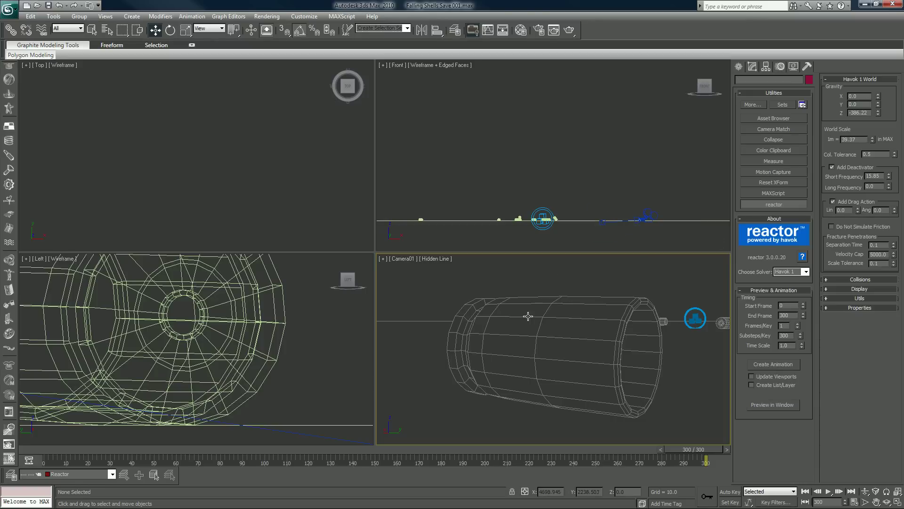
# - Scrub from frame 0 to around frame 112 to watch the shells fall through Camera01
pyautogui.click(24, 448)
pyautogui.press('w')
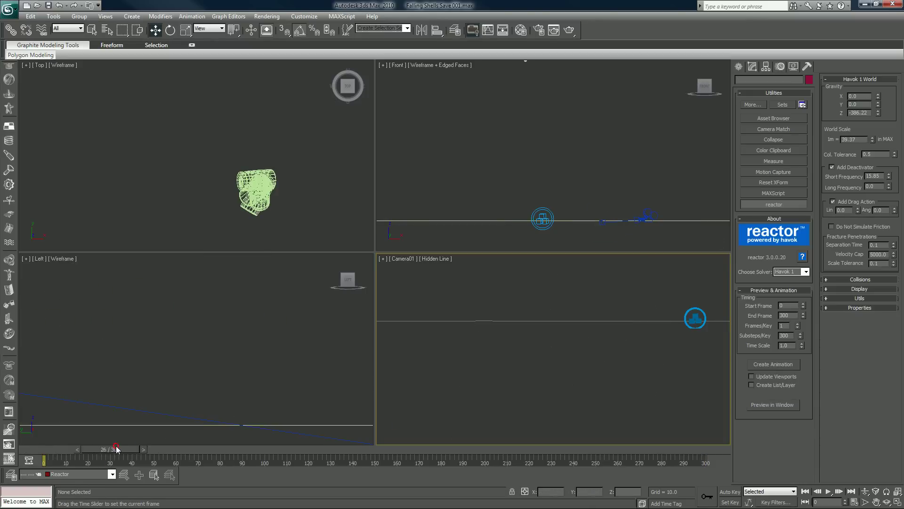
pyautogui.moveTo(66, 449); pyautogui.dragTo(190, 448)
pyautogui.moveTo(254, 452); pyautogui.dragTo(283, 447)
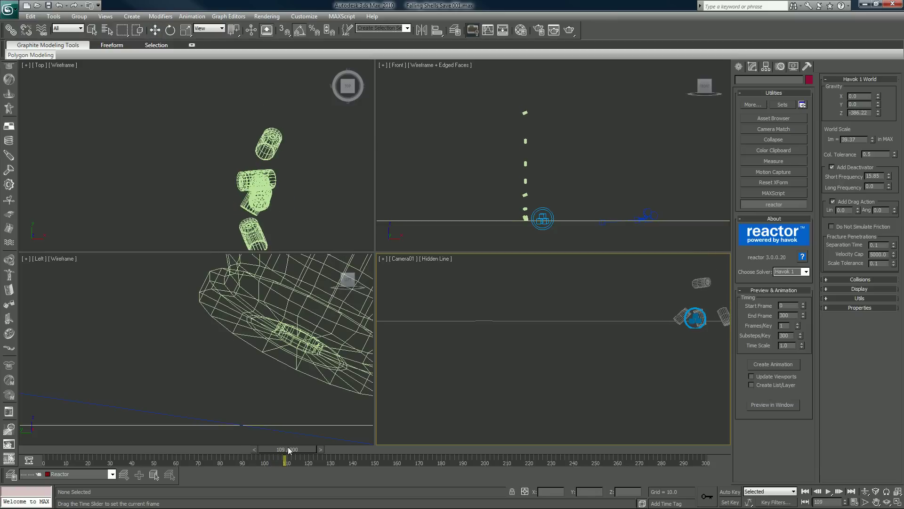
pyautogui.scroll(-5, 256, 187)
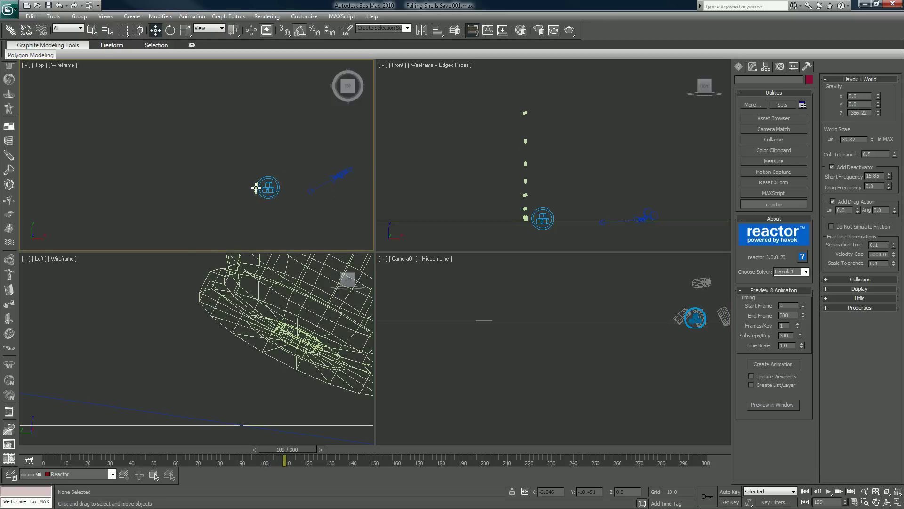
# - With Auto Key on, move Camera01.Target beside the falling shells at frame 110
pyautogui.click(310, 194)
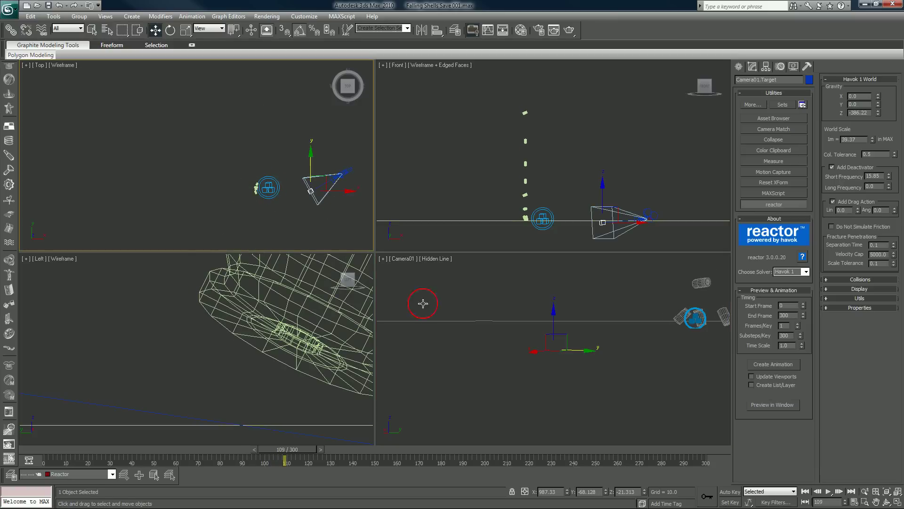
pyautogui.click(730, 491)
pyautogui.moveTo(301, 187); pyautogui.dragTo(294, 194)
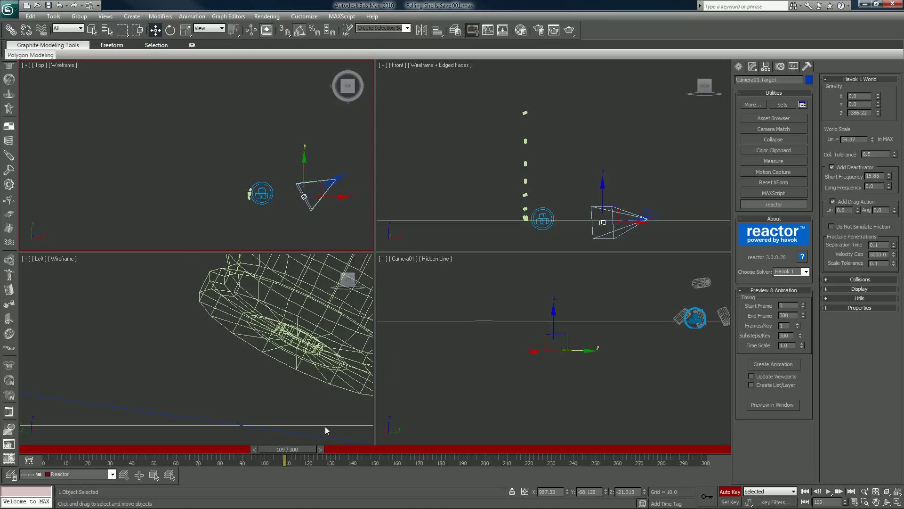
pyautogui.click(322, 449)
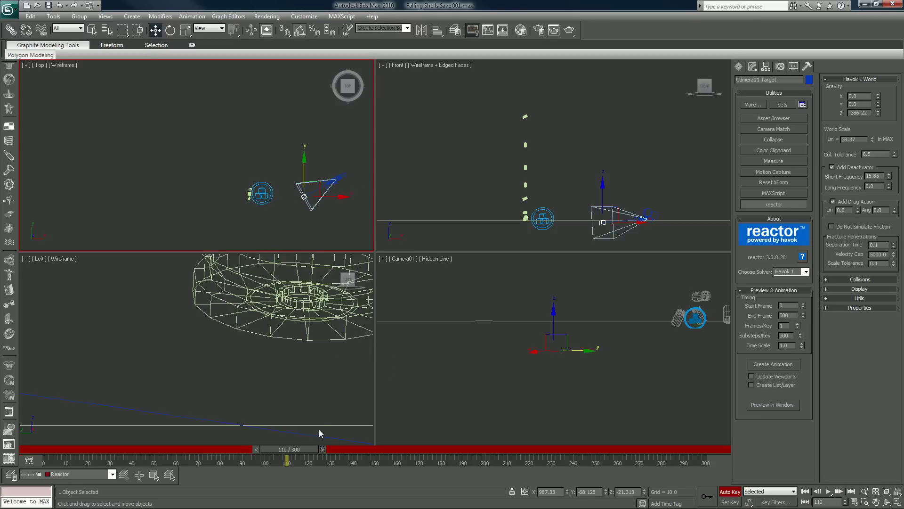
pyautogui.moveTo(299, 198); pyautogui.dragTo(263, 179)
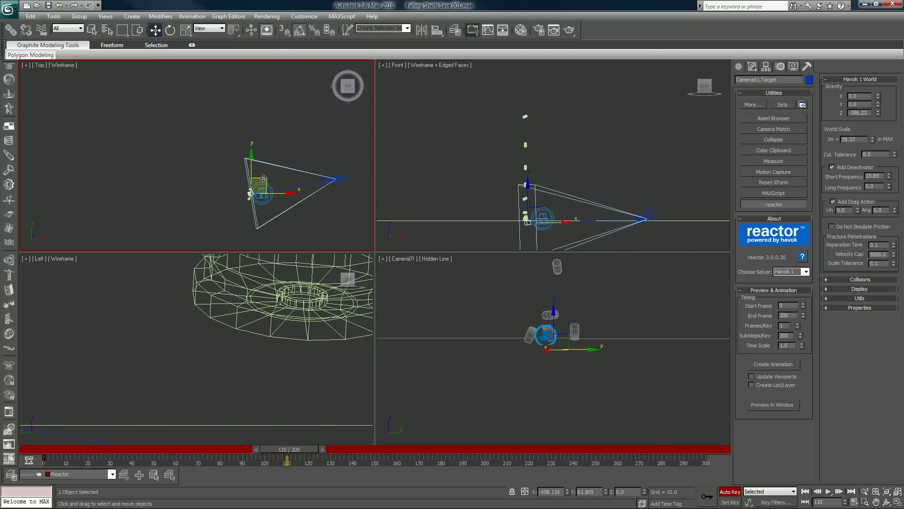
# - Delete the RBCollection01 helper and scrub back to frame 0 to check the shot
pyautogui.click(549, 334)
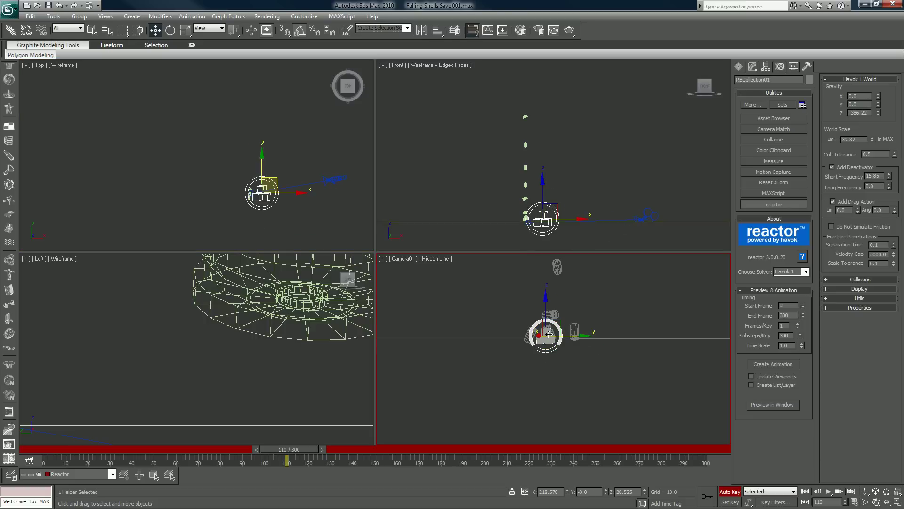
pyautogui.rightClick(549, 335)
pyautogui.press('Delete')
pyautogui.moveTo(270, 448); pyautogui.dragTo(29, 434)
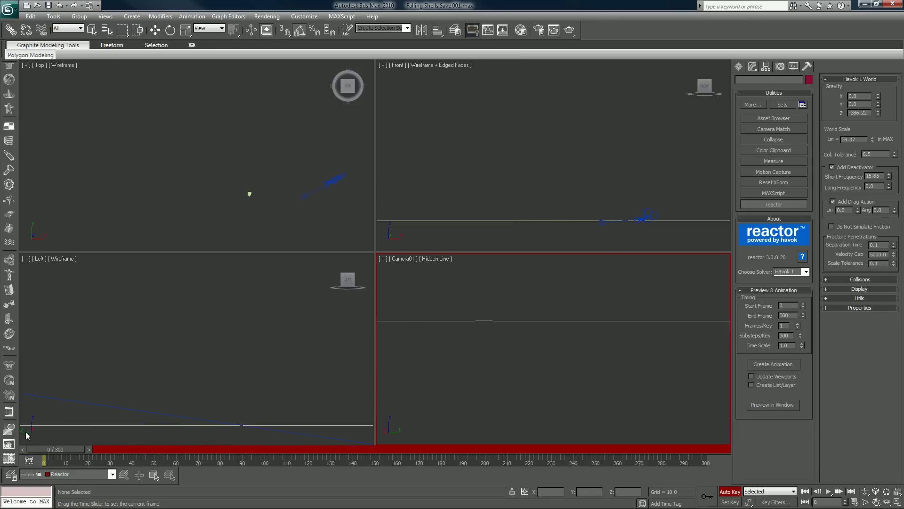
# - At frame 0, move Camera01.Target left and raise it in the Front view to key its start position
pyautogui.press('w')
pyautogui.click(296, 203)
pyautogui.press('z')
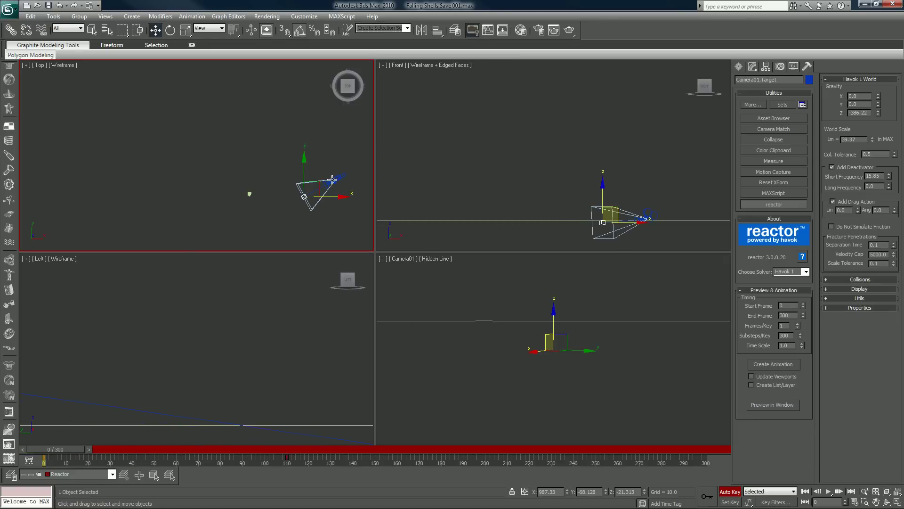
pyautogui.moveTo(272, 185); pyautogui.dragTo(265, 182)
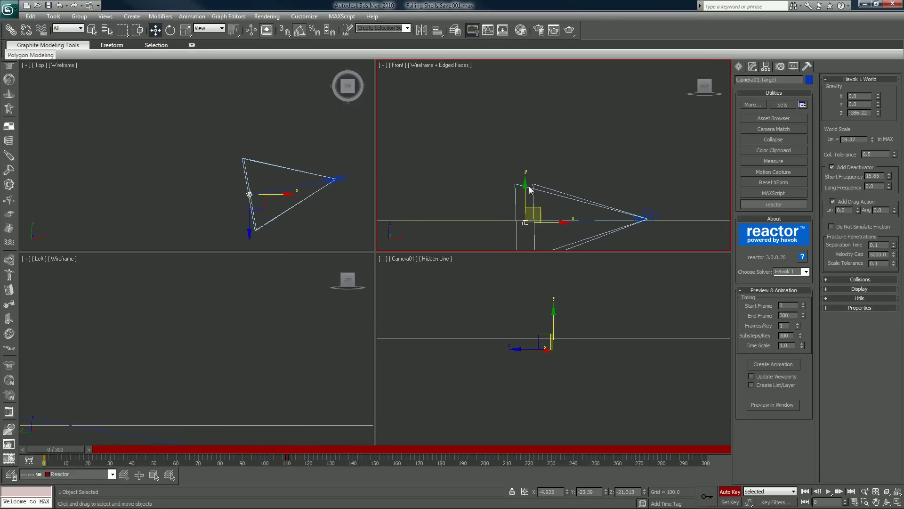
pyautogui.moveTo(525, 187); pyautogui.dragTo(538, 91)
# - Scrub forward to frame 140 and raise the camera target to keep the shell framed
pyautogui.moveTo(55, 448); pyautogui.dragTo(140, 441)
pyautogui.press('w')
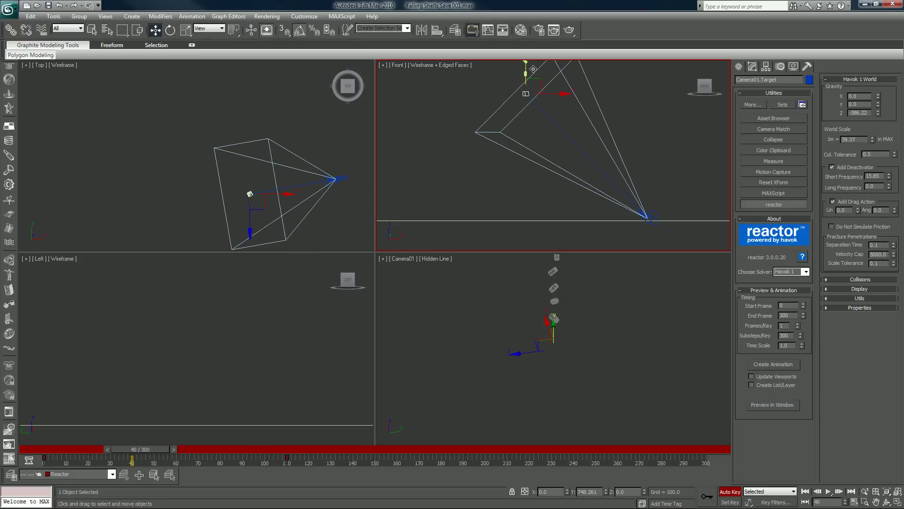
pyautogui.moveTo(121, 450); pyautogui.dragTo(73, 451)
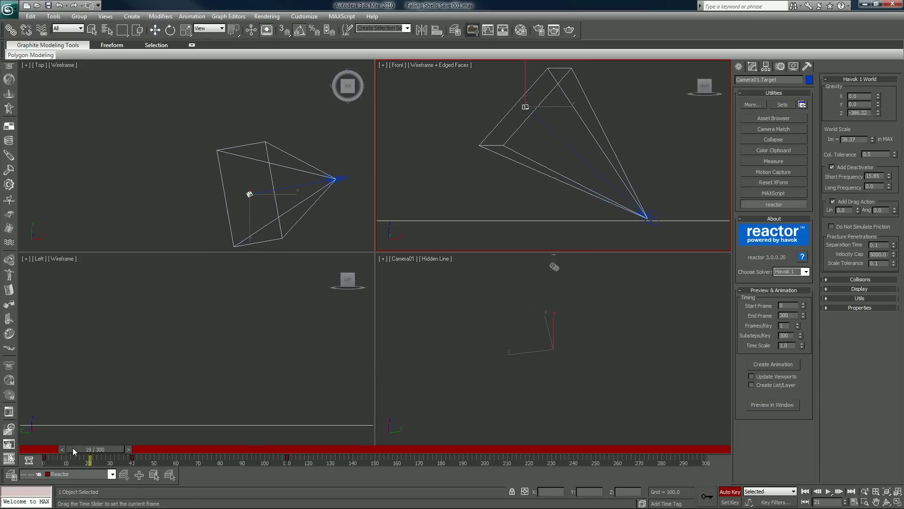
pyautogui.moveTo(191, 454); pyautogui.dragTo(284, 444)
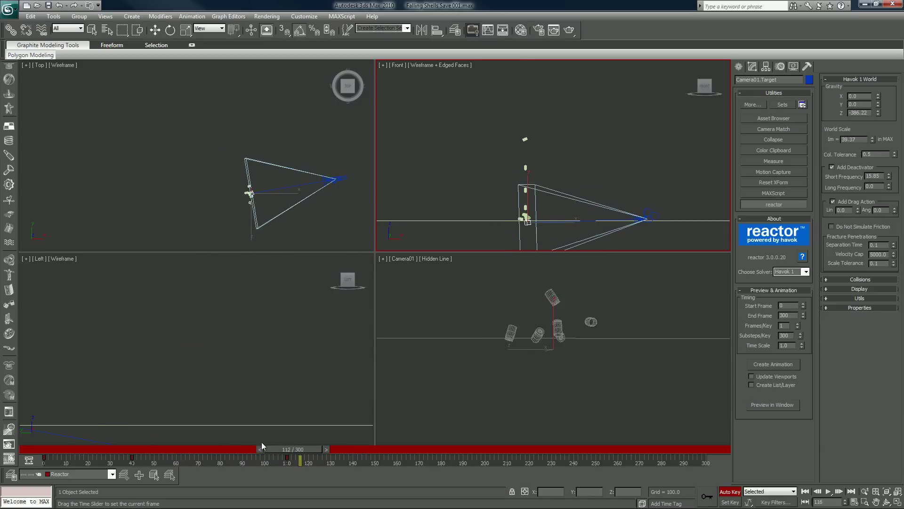
pyautogui.press(',')
pyautogui.press(',')
pyautogui.moveTo(137, 443); pyautogui.dragTo(334, 449)
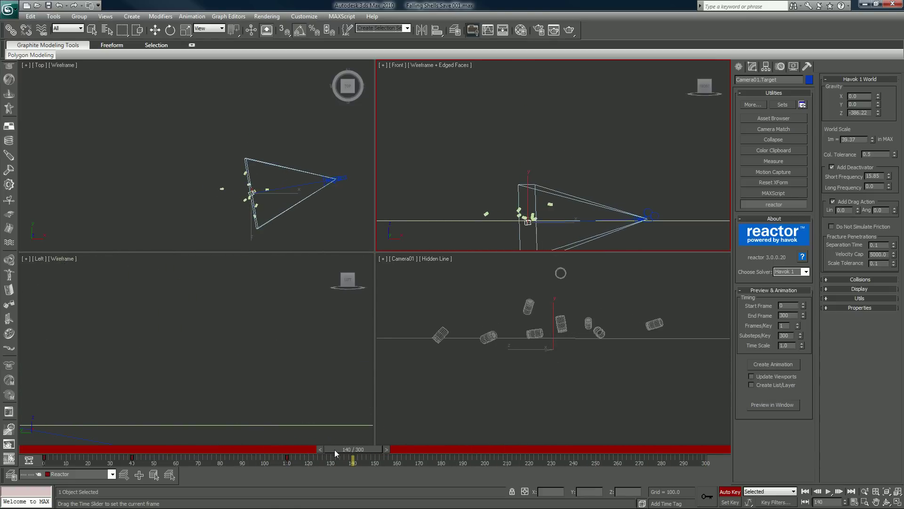
pyautogui.press('w')
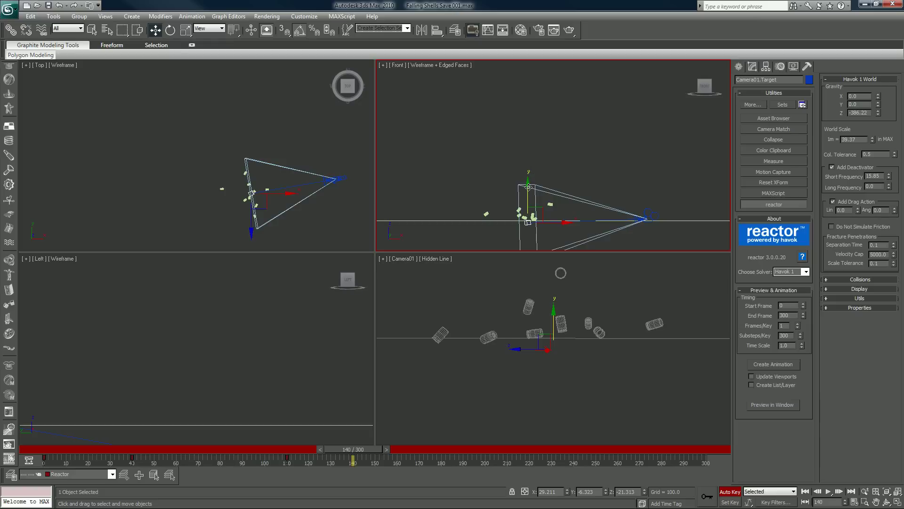
pyautogui.moveTo(529, 187); pyautogui.dragTo(564, 189)
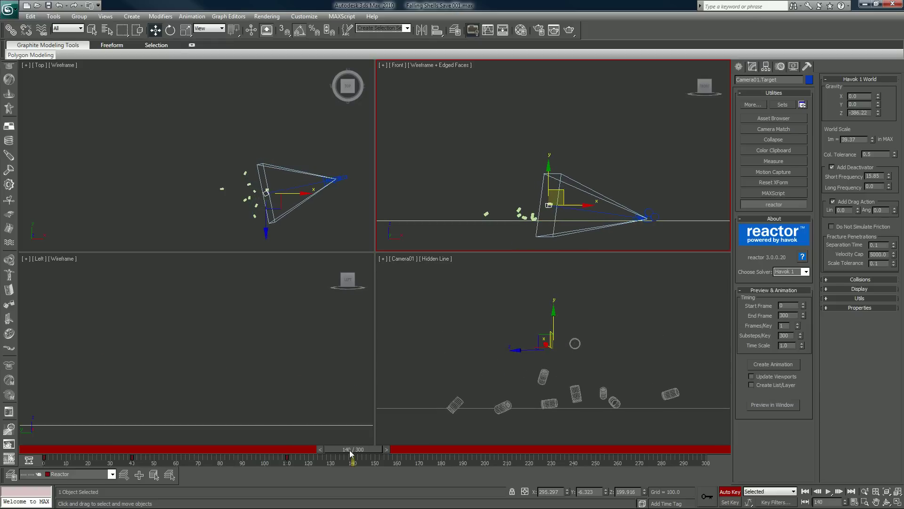
pyautogui.rightClick(570, 317)
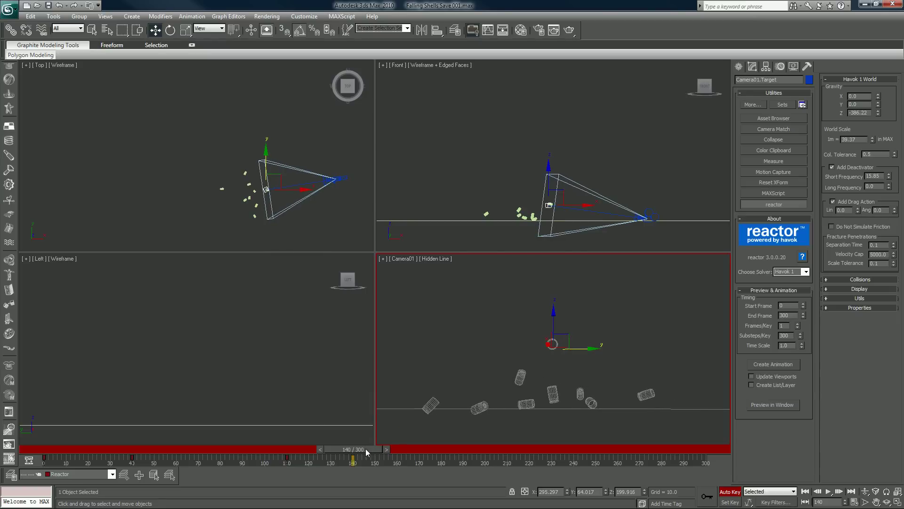
# - At frame 178, move Camera01.Target right and down to recentre the shell in the shot
pyautogui.moveTo(366, 448); pyautogui.dragTo(495, 428)
pyautogui.press('w')
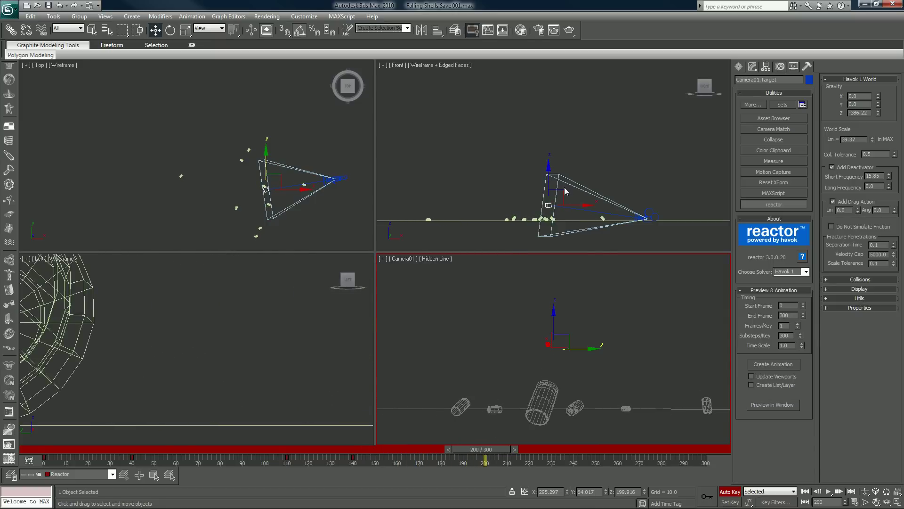
pyautogui.moveTo(564, 187); pyautogui.dragTo(617, 204)
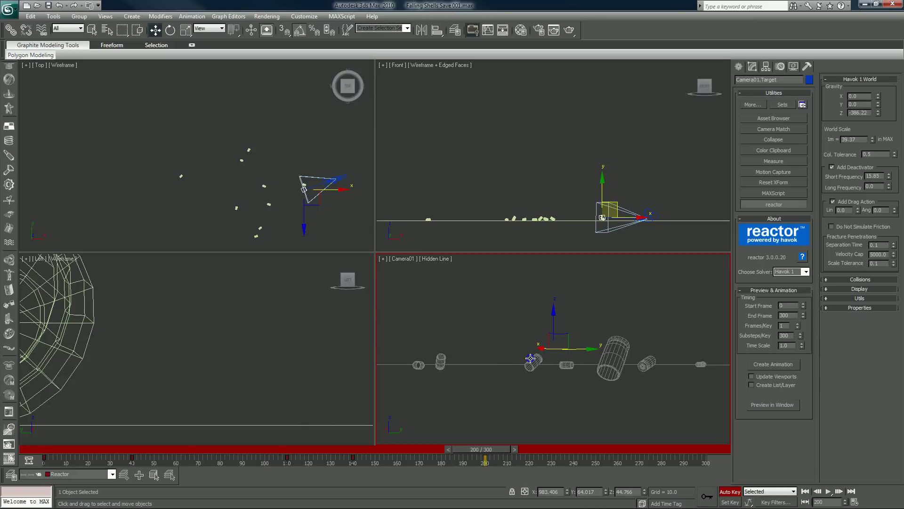
pyautogui.moveTo(579, 348); pyautogui.dragTo(380, 418)
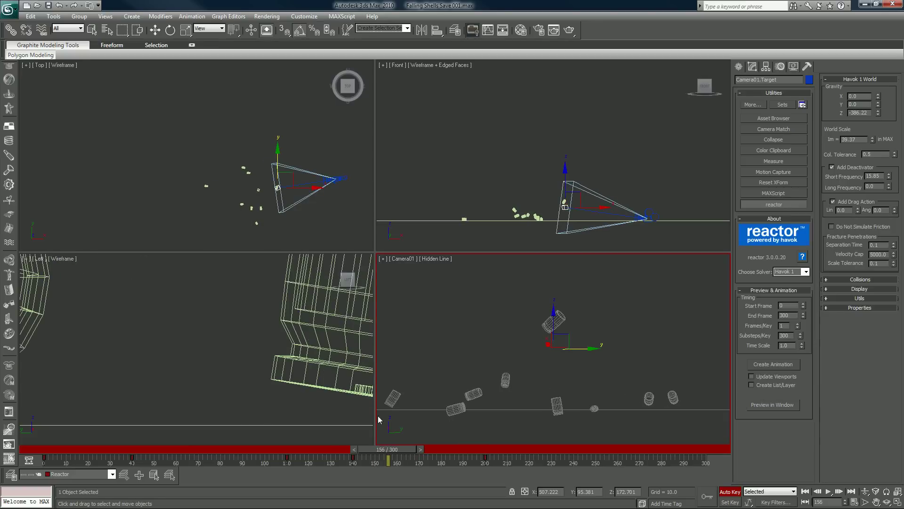
# - Shift the frame 140 key to frame 143, then pull the target in close to the camera
pyautogui.press('w')
pyautogui.moveTo(352, 460); pyautogui.dragTo(725, 444)
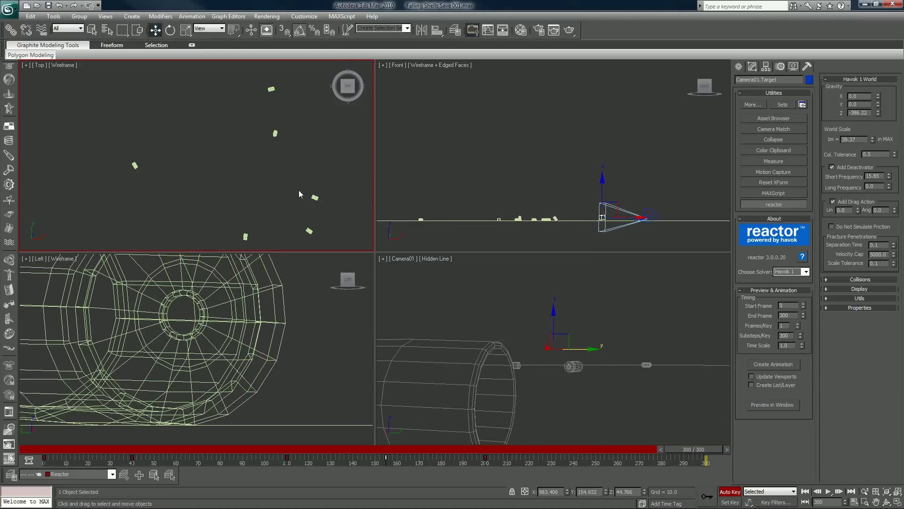
pyautogui.scroll(3, 211, 156)
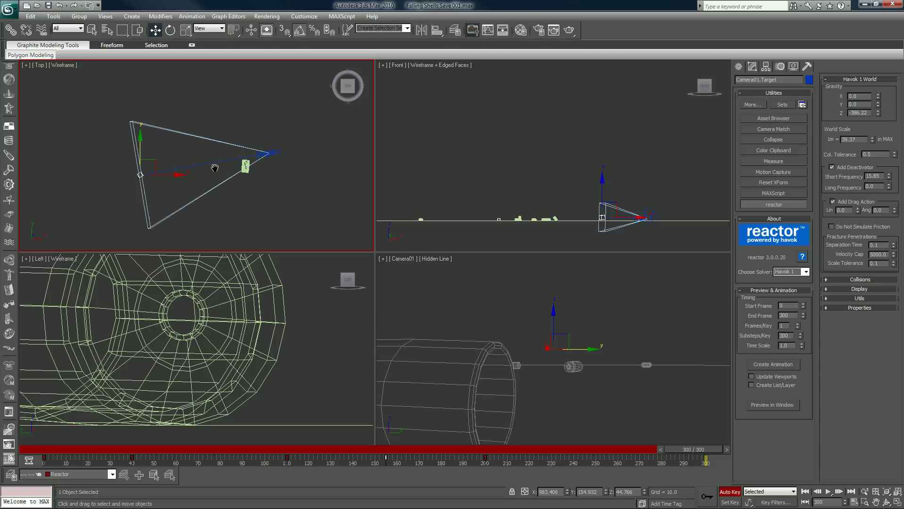
pyautogui.moveTo(163, 168); pyautogui.dragTo(259, 155)
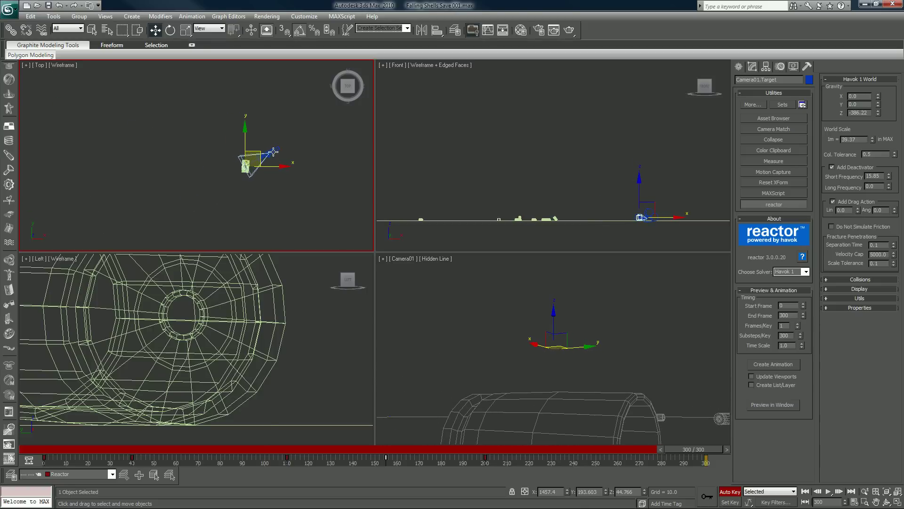
# - At frame 0, move Camera01 to the left in the Top view
pyautogui.moveTo(124, 453); pyautogui.dragTo(6, 450)
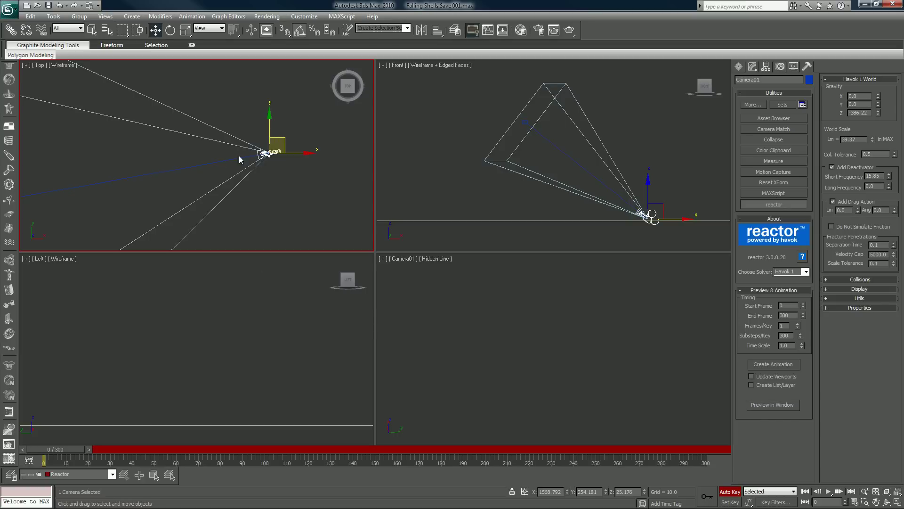
pyautogui.moveTo(257, 153); pyautogui.dragTo(244, 182, button='middle')
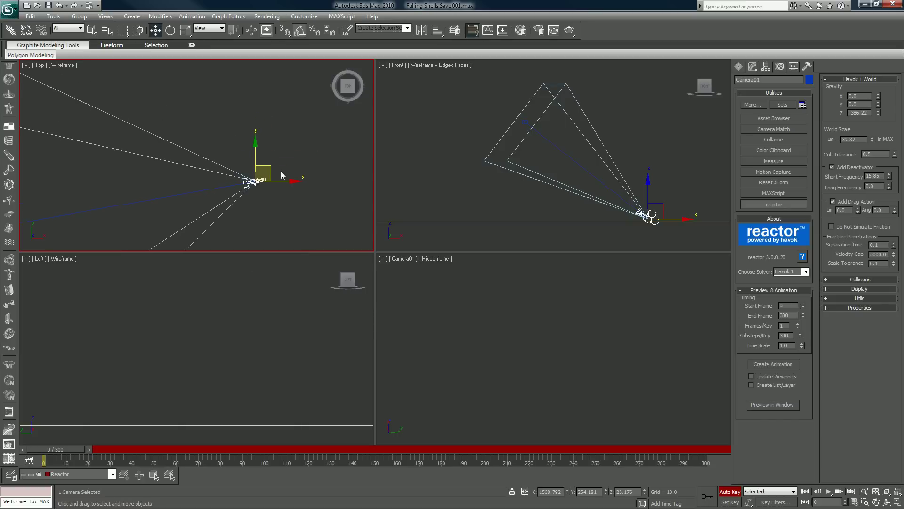
pyautogui.moveTo(272, 172); pyautogui.dragTo(170, 184)
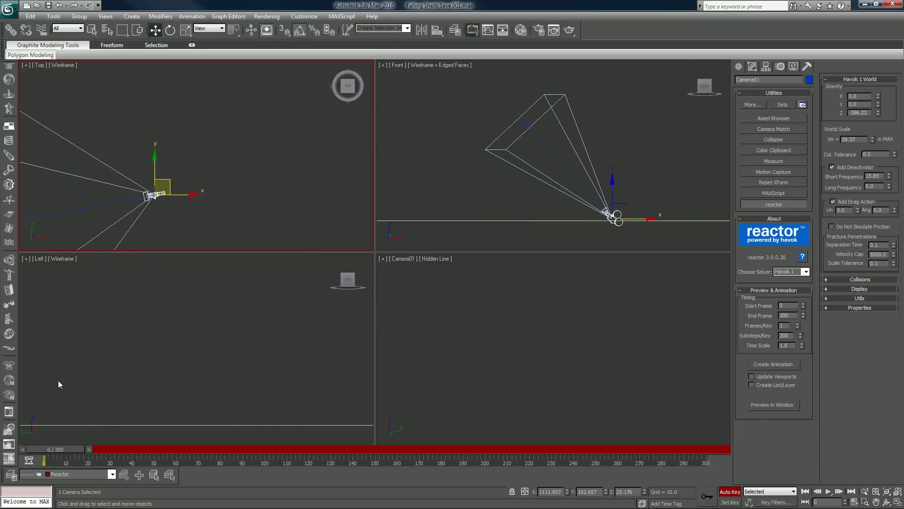
# - At frame 93, move the camera past its target and nudge it along Y
pyautogui.moveTo(47, 450); pyautogui.dragTo(792, 497)
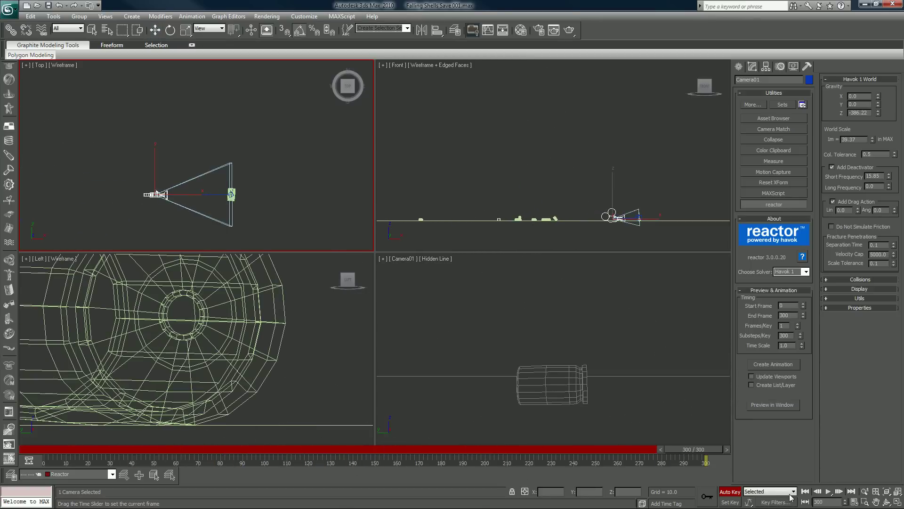
pyautogui.moveTo(179, 197); pyautogui.dragTo(355, 201)
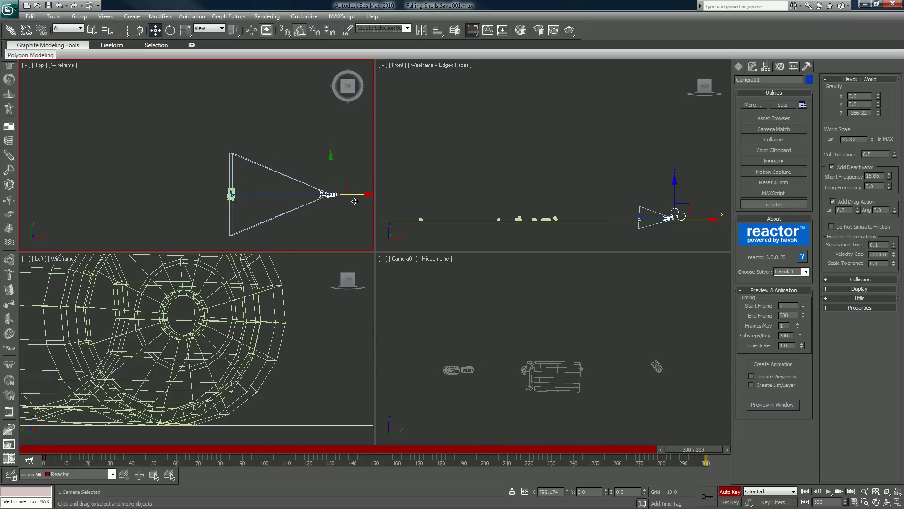
pyautogui.scroll(-3, 320, 173)
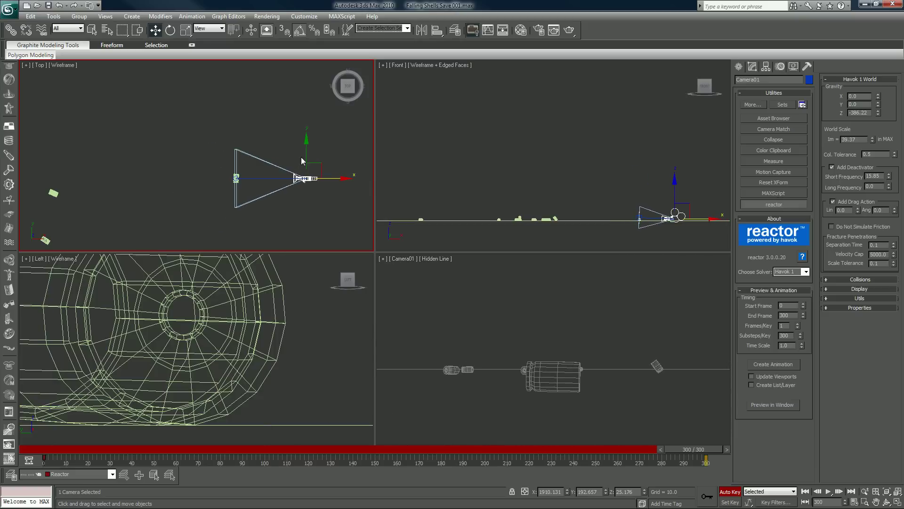
pyautogui.moveTo(304, 152); pyautogui.dragTo(292, 214)
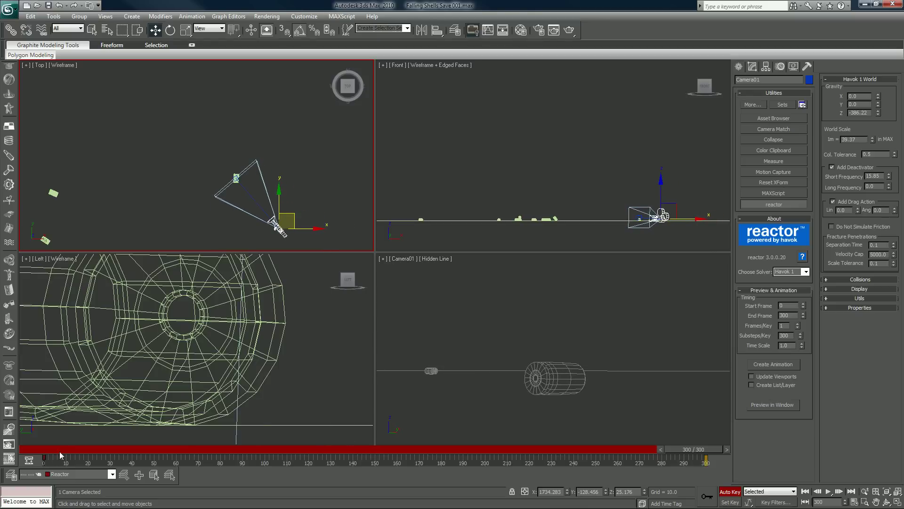
# - At frame 71, move the camera up and to the right
pyautogui.moveTo(61, 450); pyautogui.dragTo(729, 423)
pyautogui.press('w')
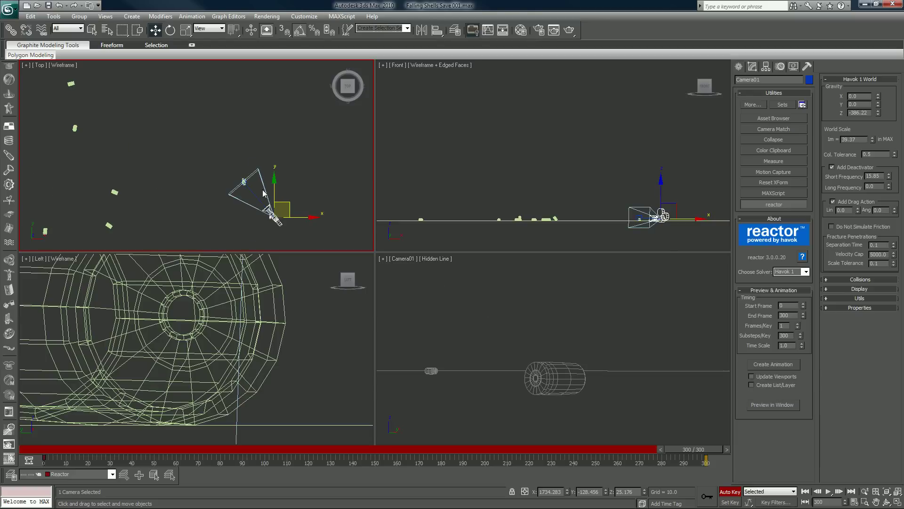
pyautogui.moveTo(284, 194); pyautogui.dragTo(297, 170)
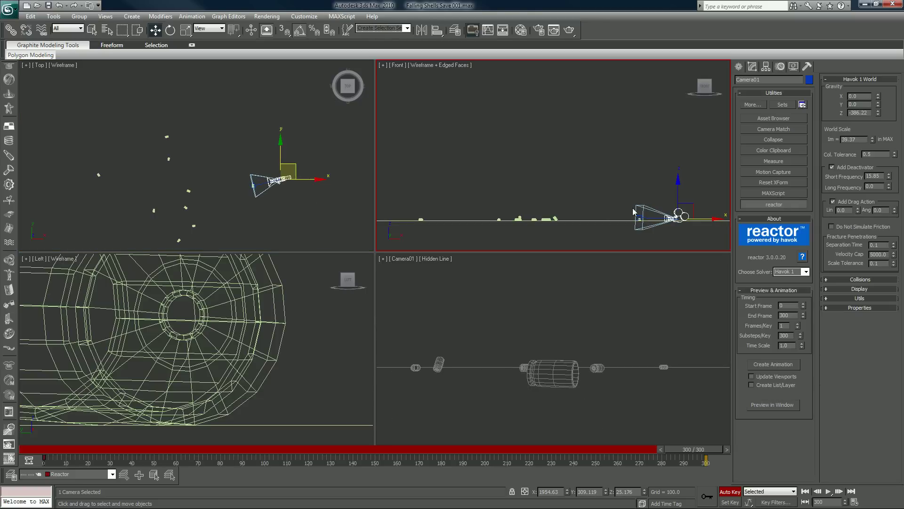
# - Raise Camera01 in the Front view, shift it left at frame 144, then return to frame 127
pyautogui.moveTo(633, 212); pyautogui.dragTo(576, 216, button='middle')
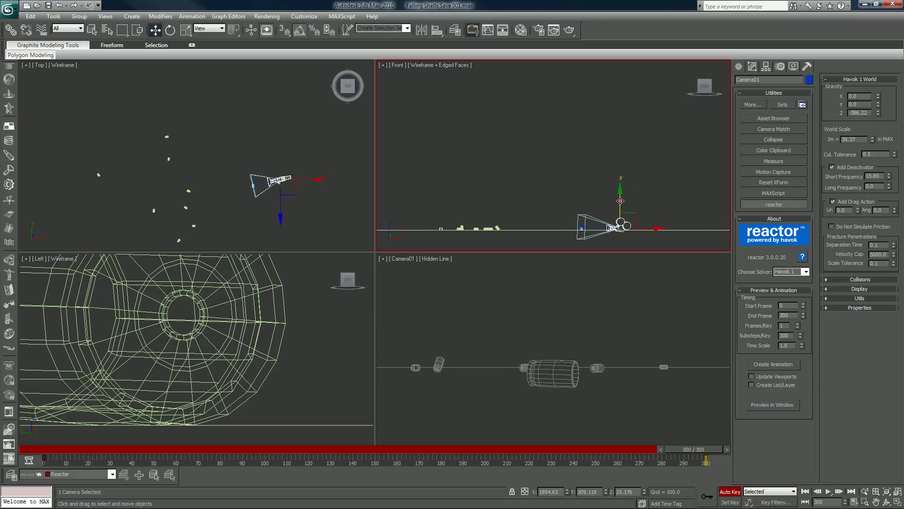
pyautogui.moveTo(620, 201); pyautogui.dragTo(664, 221)
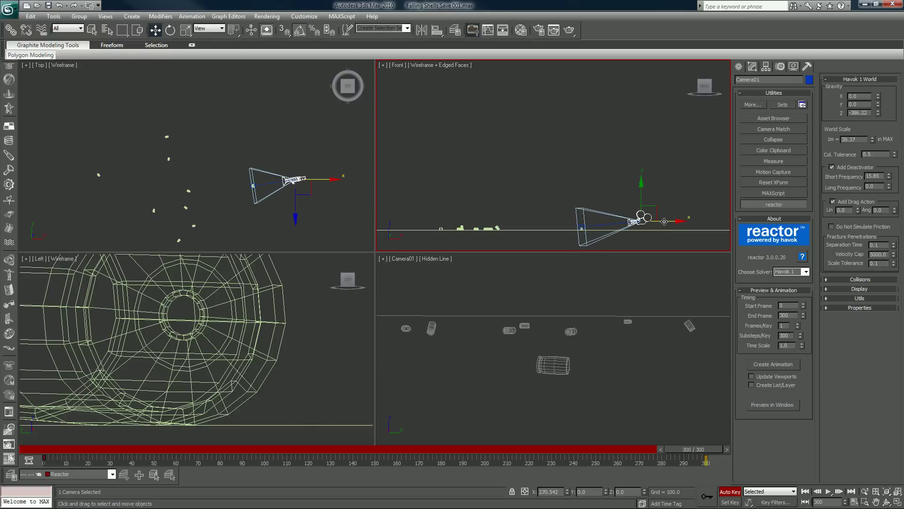
pyautogui.moveTo(692, 454); pyautogui.dragTo(372, 417)
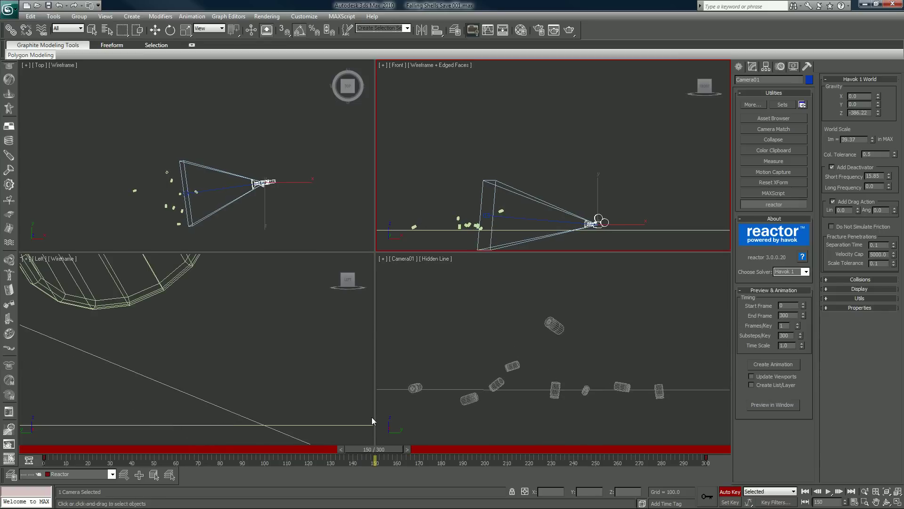
pyautogui.press('w')
pyautogui.moveTo(621, 224); pyautogui.dragTo(565, 227)
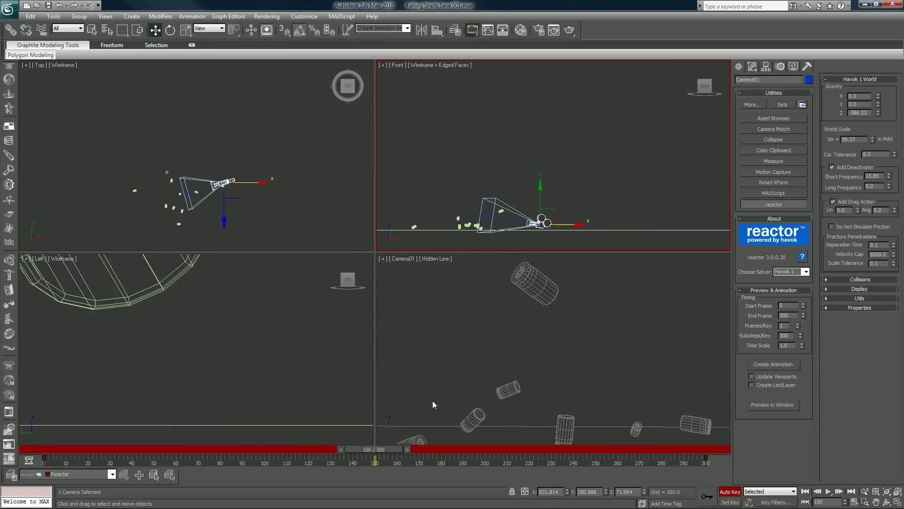
pyautogui.moveTo(372, 453); pyautogui.dragTo(2, 429)
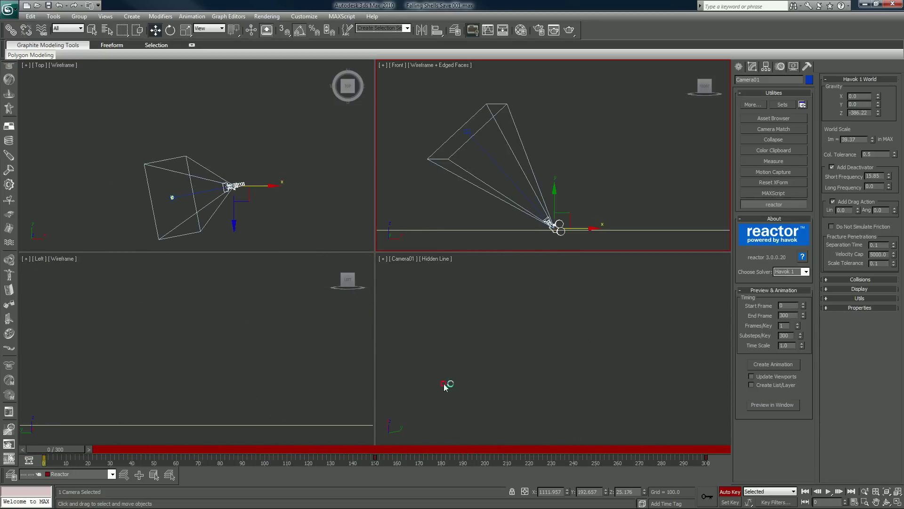
# - Maximize the Camera01 viewport to fill the screen with Alt+W
pyautogui.click(445, 385)
pyautogui.hotkey('alt', 'w')
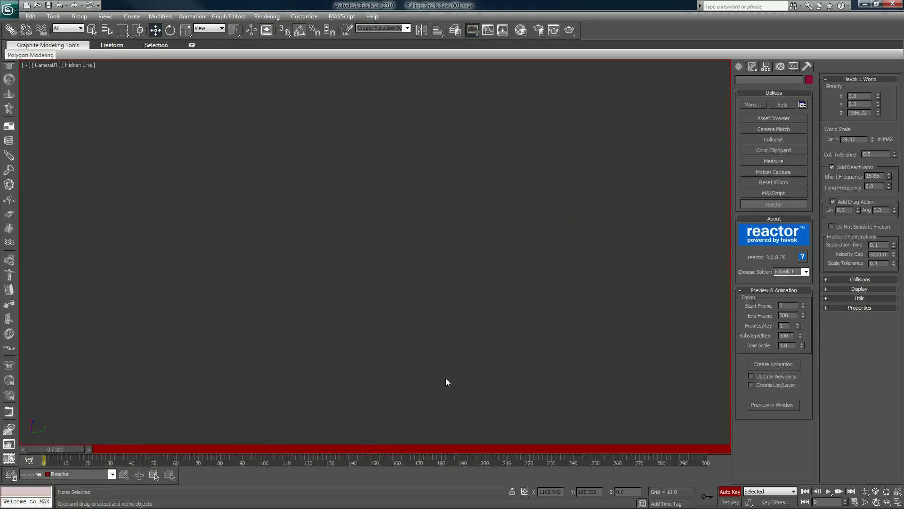
pyautogui.click(392, 368)
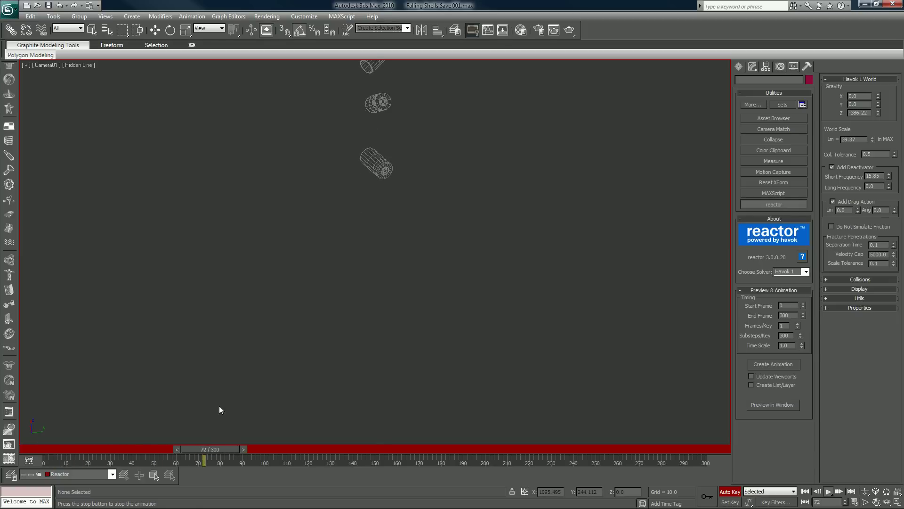
pyautogui.press('w')
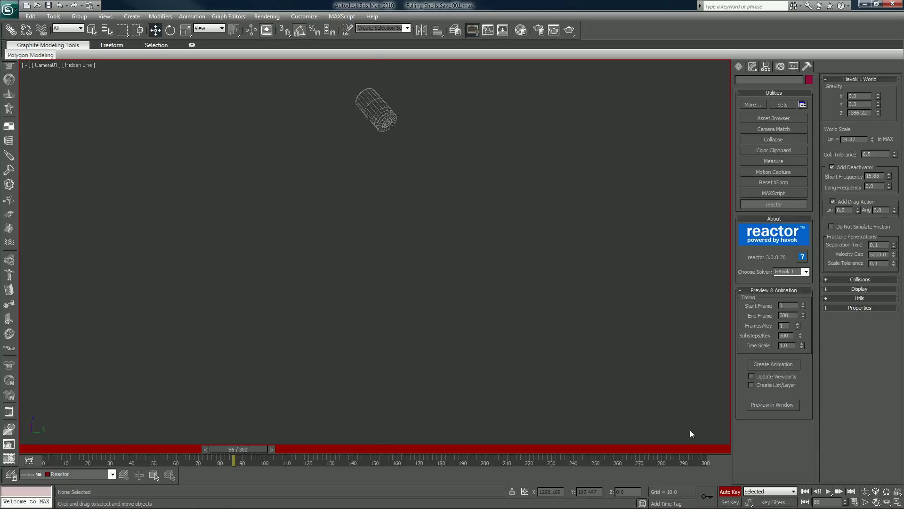
# - Turn off Real Time playback and Auto Key, then play the shell animation
pyautogui.click(854, 502)
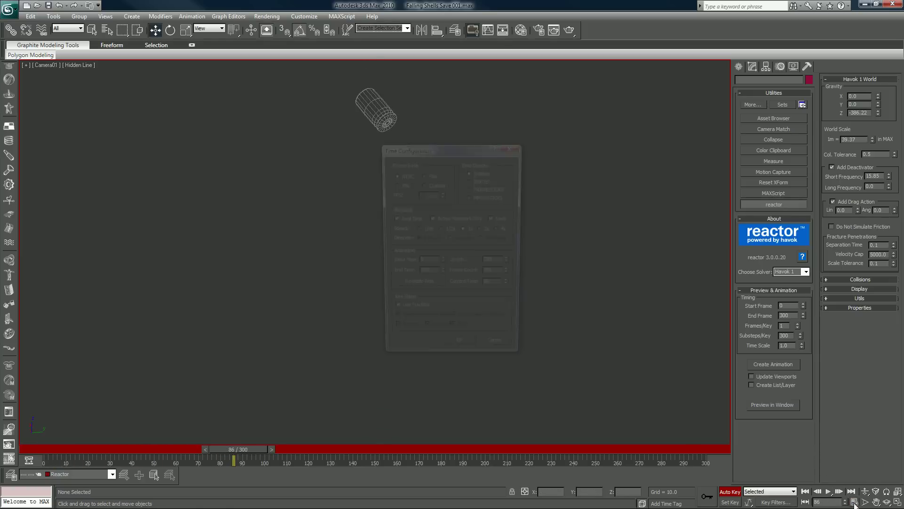
pyautogui.click(394, 219)
pyautogui.click(459, 353)
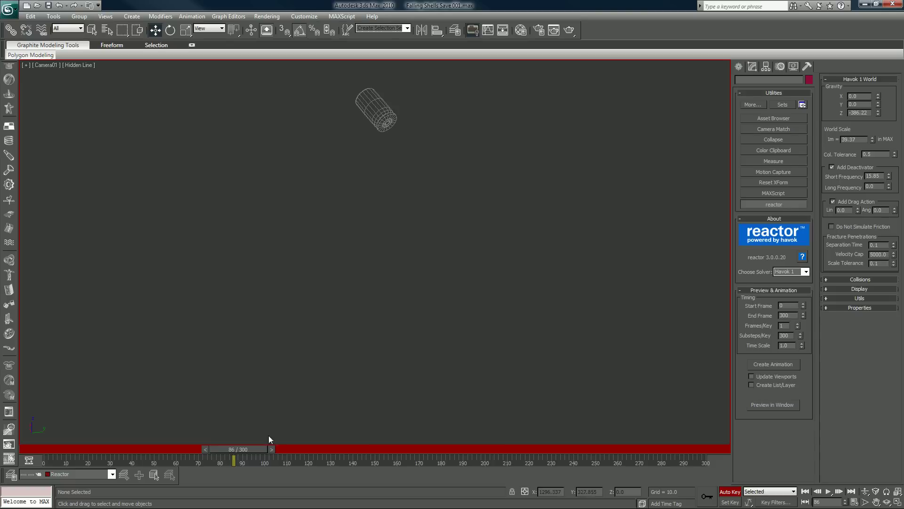
pyautogui.click(730, 491)
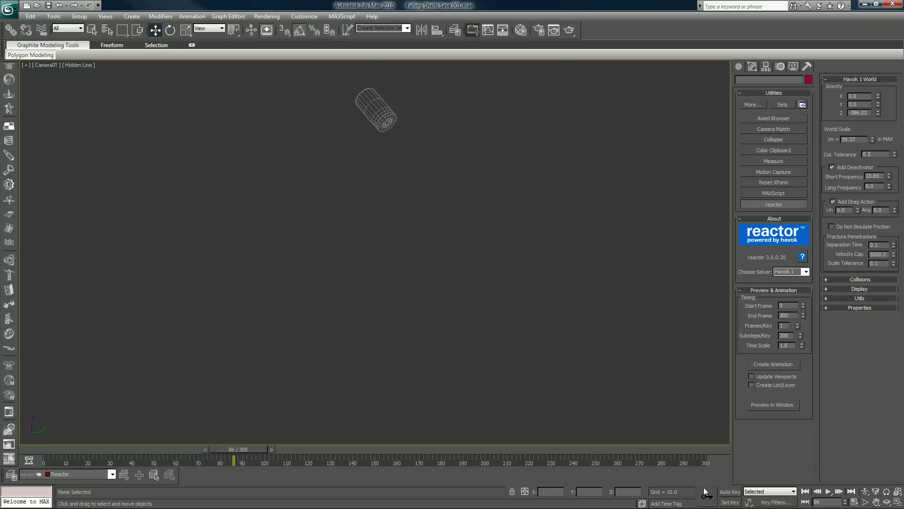
pyautogui.click(828, 491)
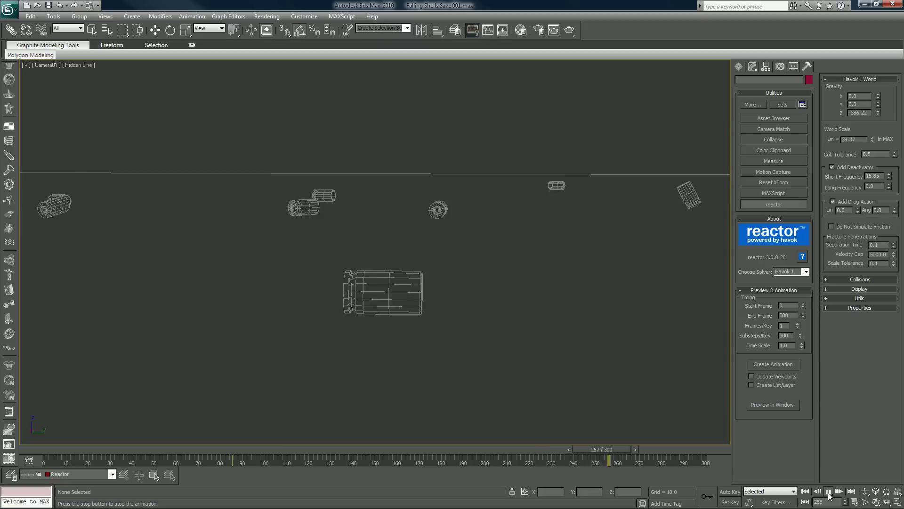
# - Pause at frame 274, re-enable Real Time playback, and go back to frame 119
pyautogui.click(828, 491)
pyautogui.click(855, 502)
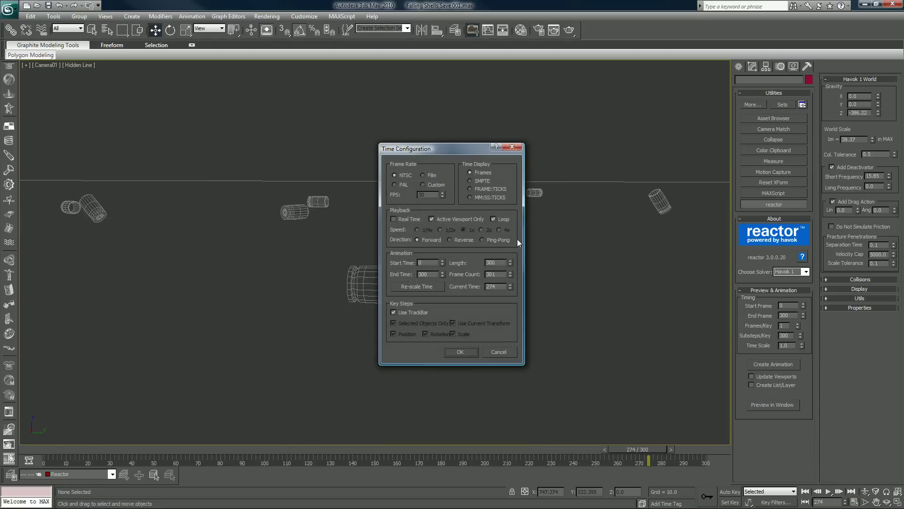
pyautogui.click(394, 219)
pyautogui.click(461, 352)
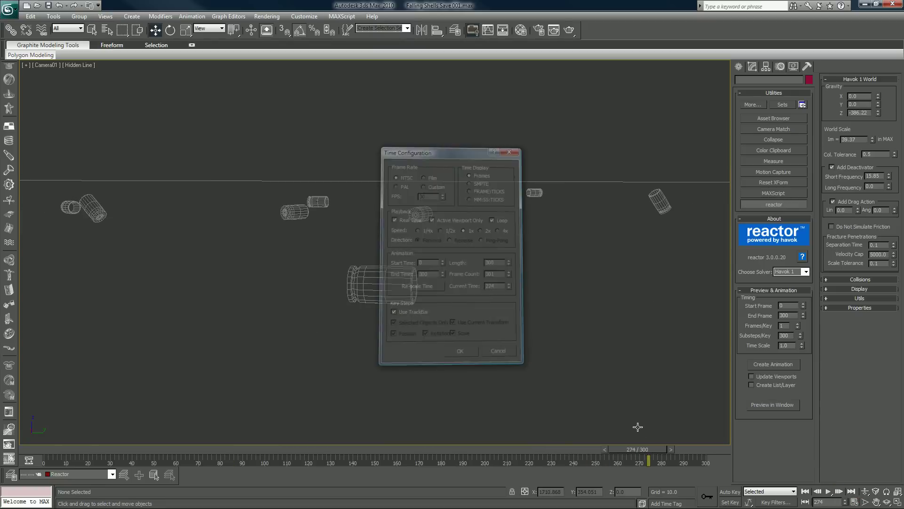
pyautogui.moveTo(640, 450); pyautogui.dragTo(309, 450)
pyautogui.moveTo(307, 414); pyautogui.dragTo(767, 395)
pyautogui.press('w')
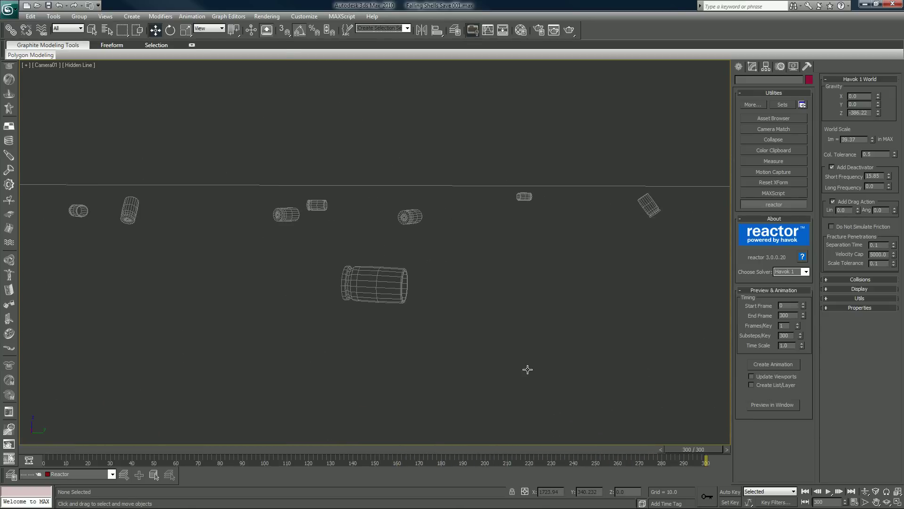